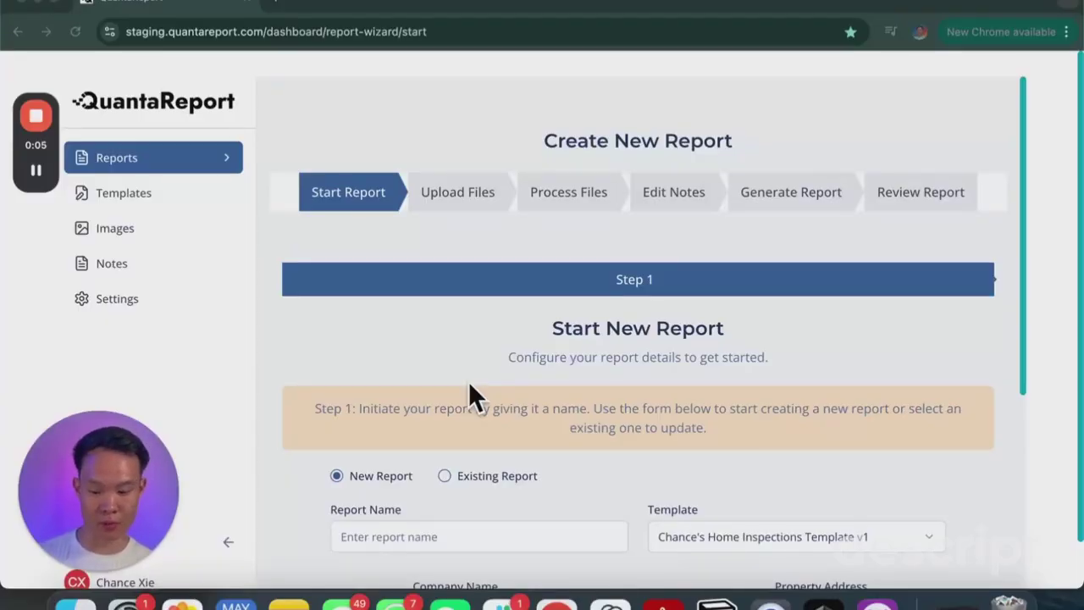
Expand Reports in the left sidebar to reveal Report Wizard, View Reports and View Projects
click(228, 159)
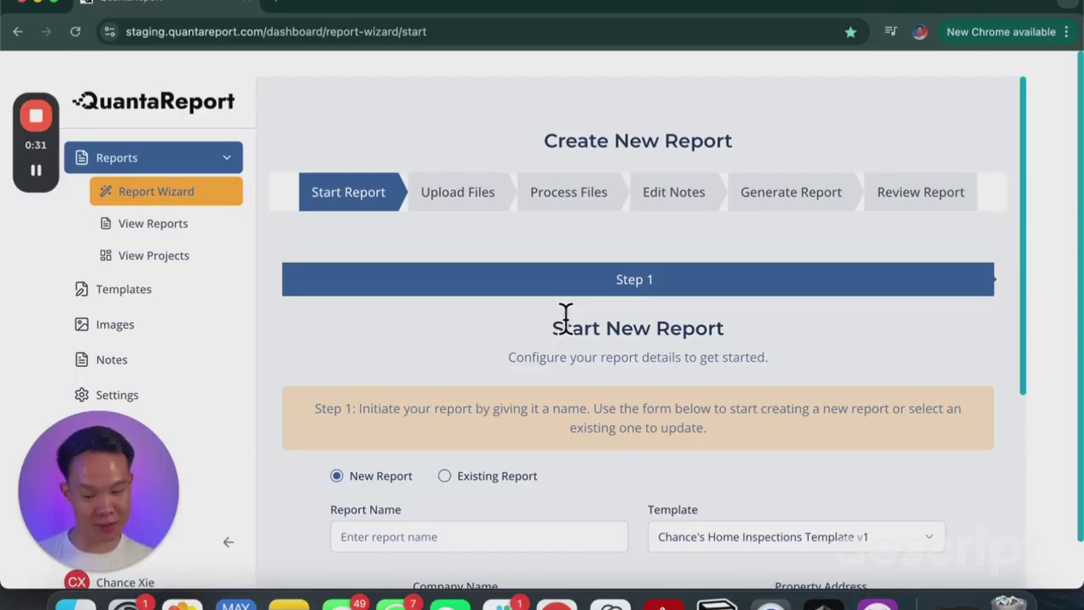
Name the report 'YT Home Inspection' and enter the property's street address and city
scroll(555, 312, down, 5)
scroll(544, 308, up, 3)
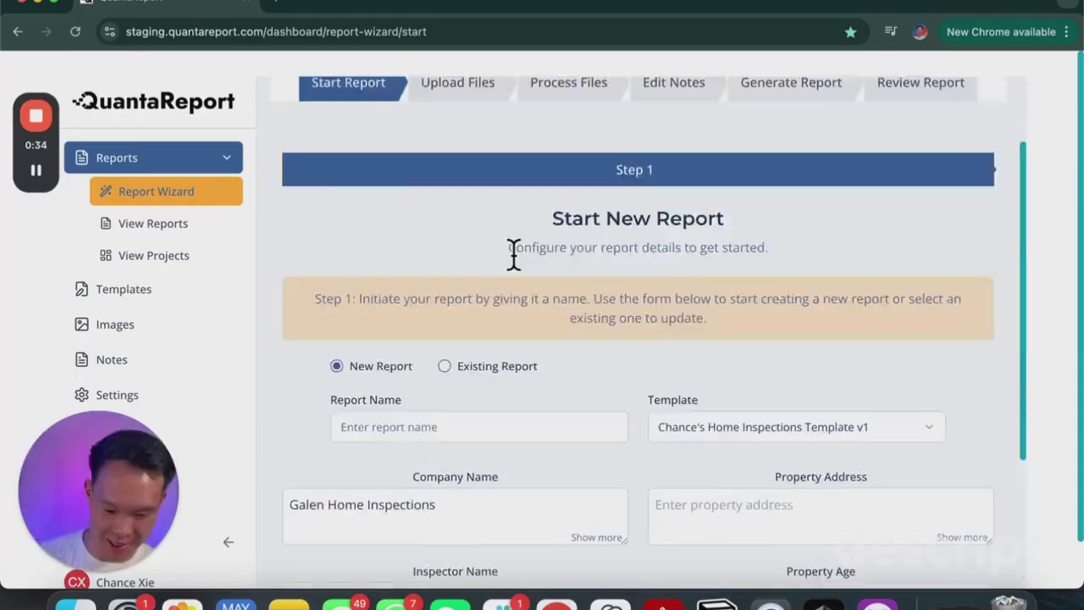
triple_click(634, 219)
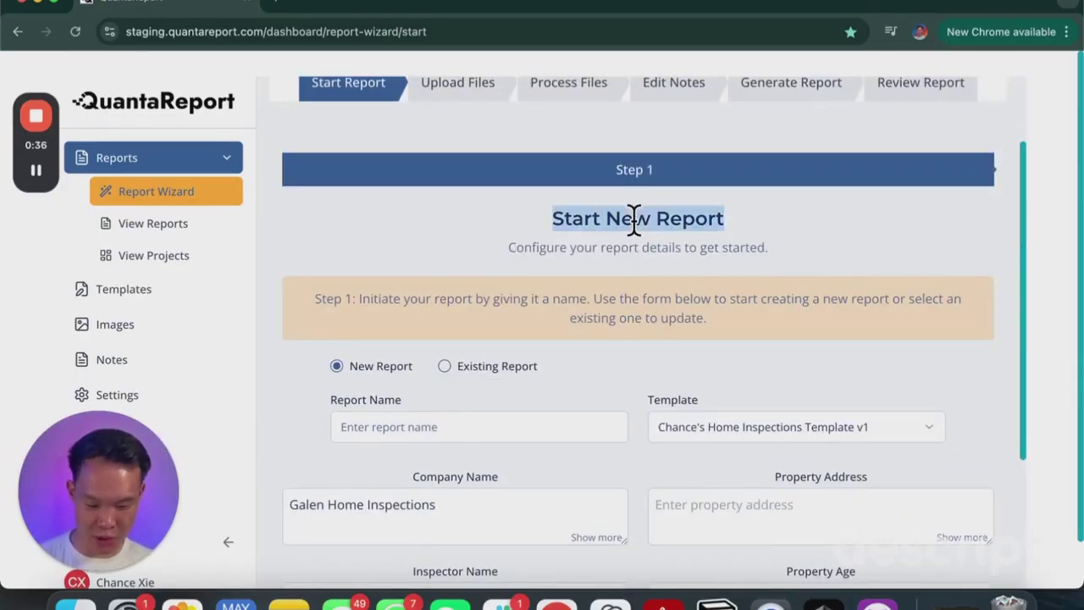
click(484, 427)
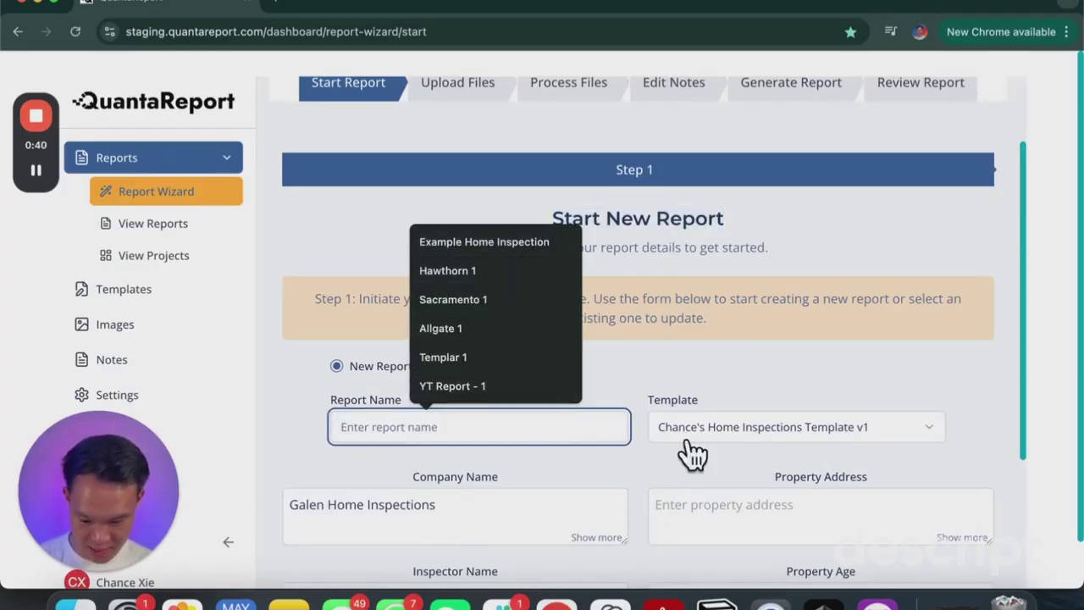
text(YT Home In)
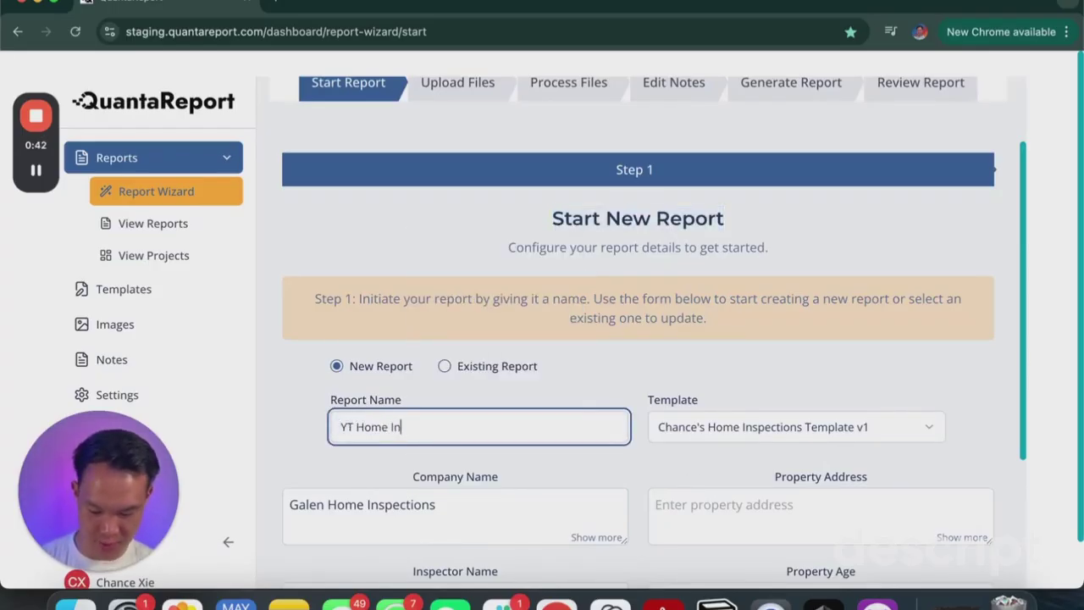
text(spection)
scroll(1008, 455, down, 1)
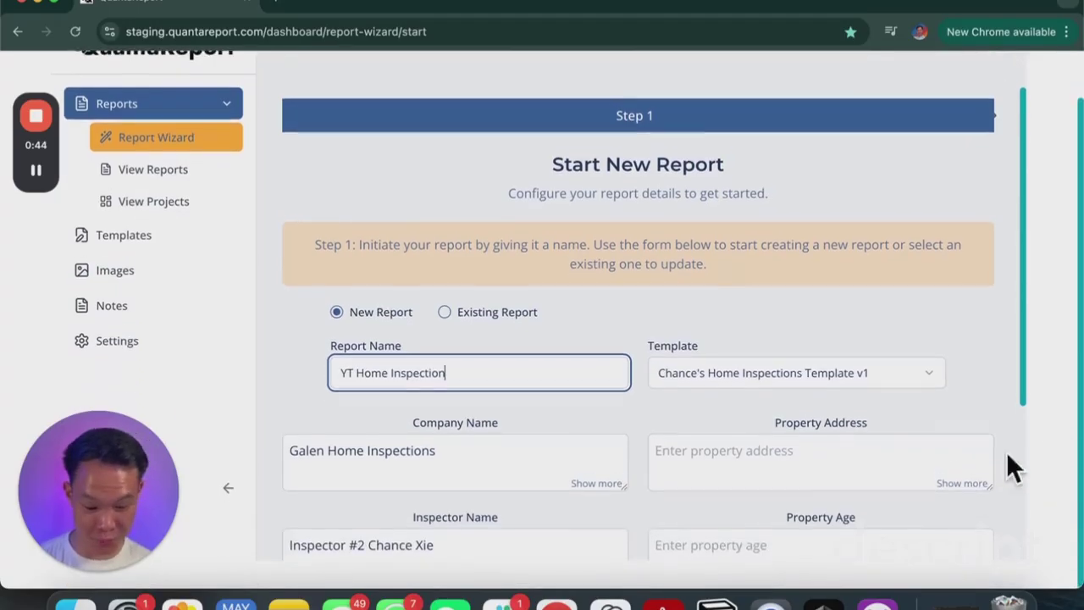
key(Tab)
text(1234 )
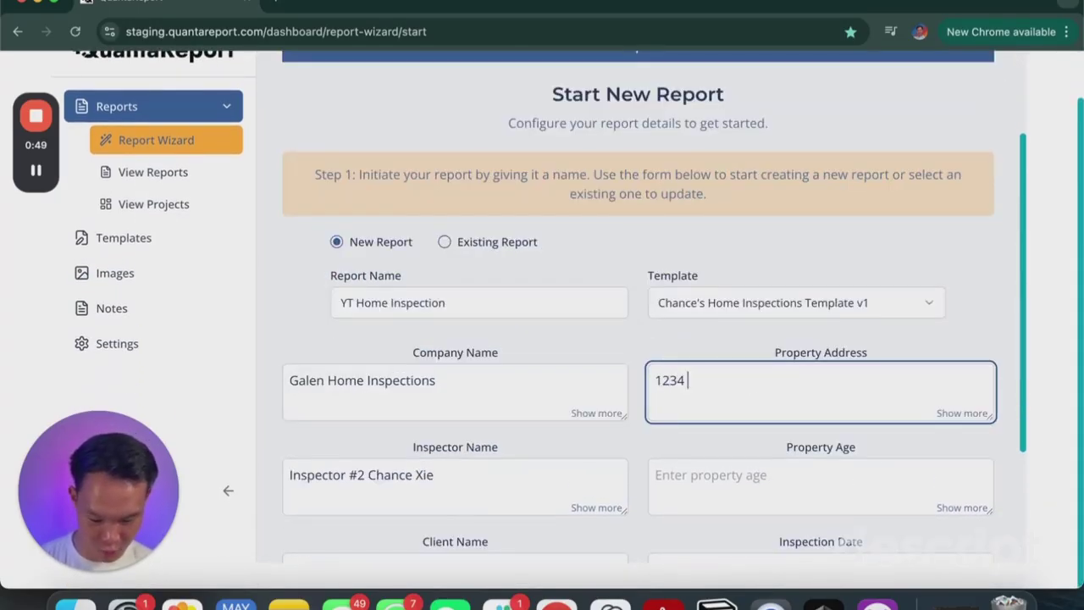
text(Billionai)
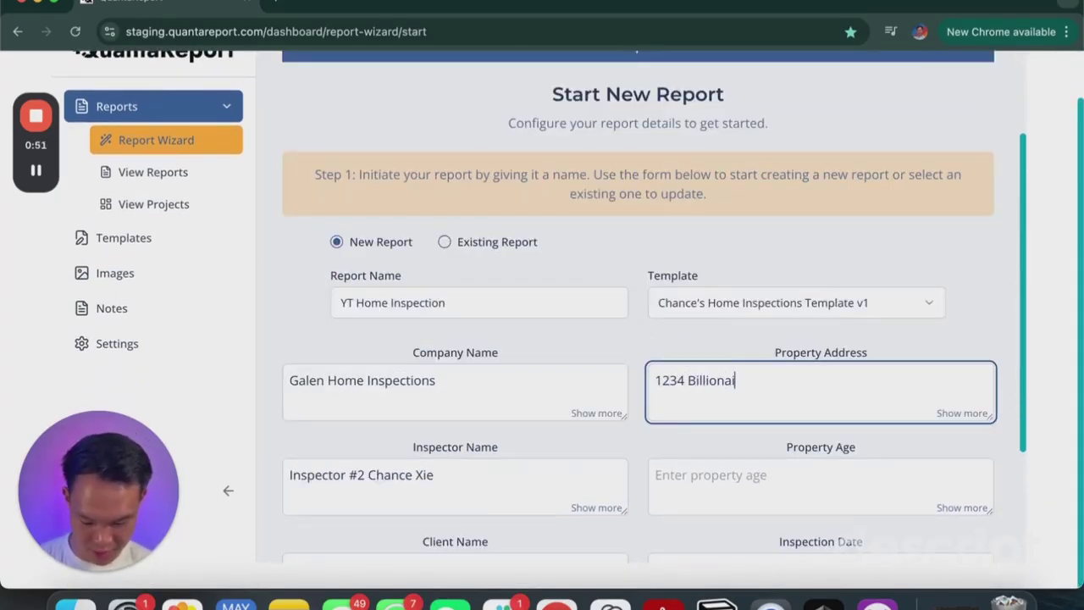
text(res Row, Ma)
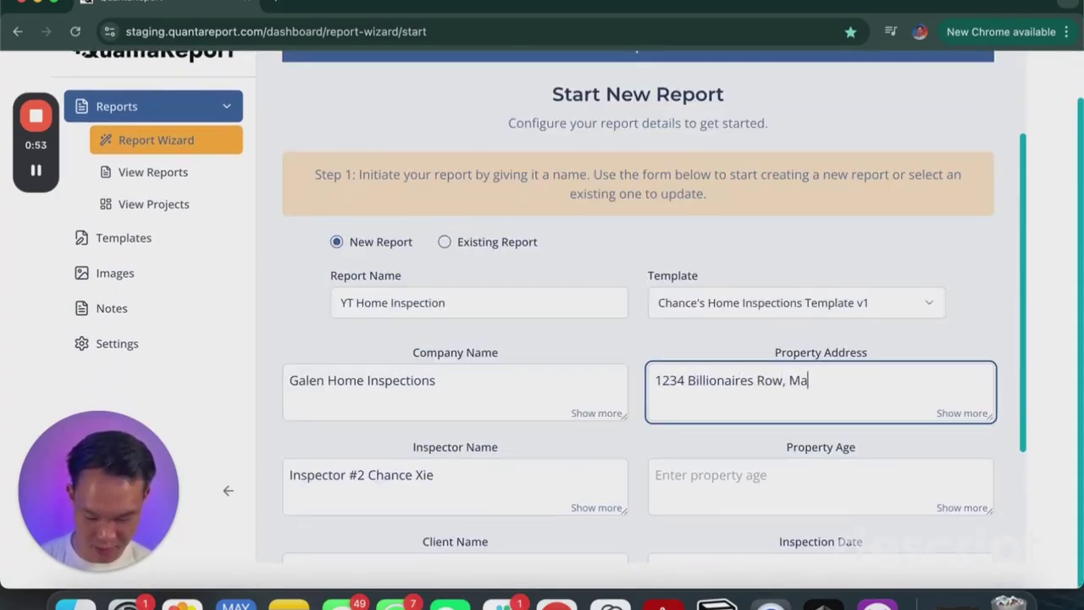
key(BackSpace)
key(BackSpace)
text(New )
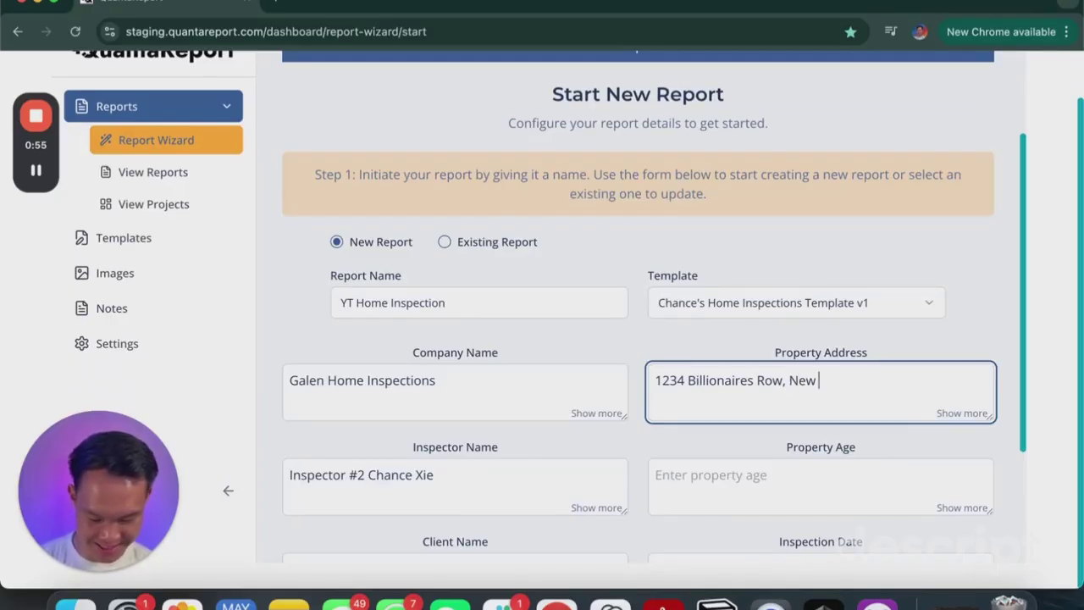
text(York City, NY)
Enter property age '15 years old', inspection date 5/8/2025, and the client's name
scroll(844, 365, down, 3)
click(845, 365)
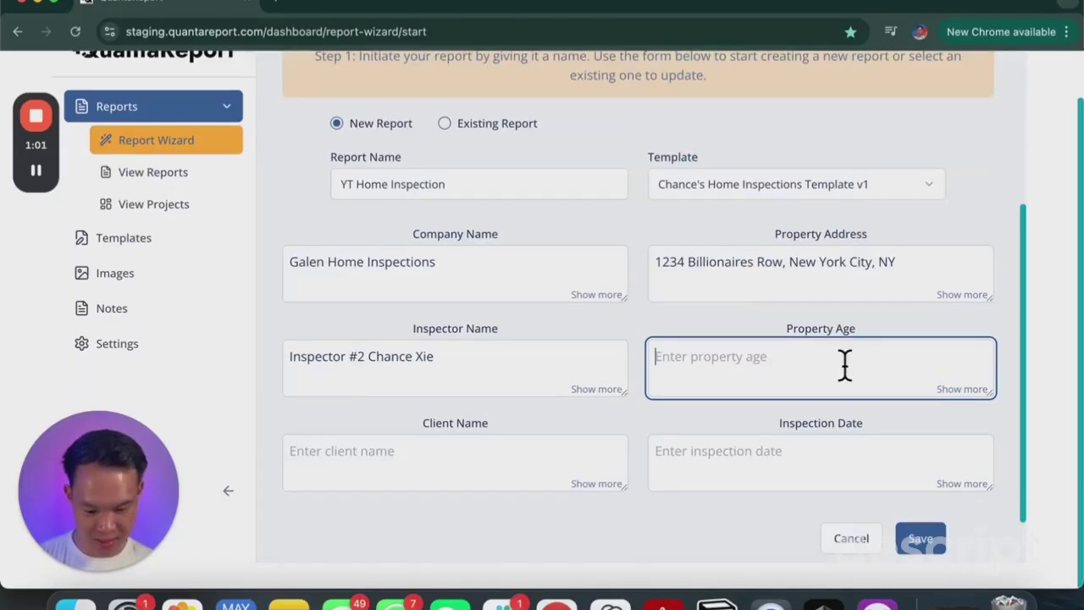
text(15 years old)
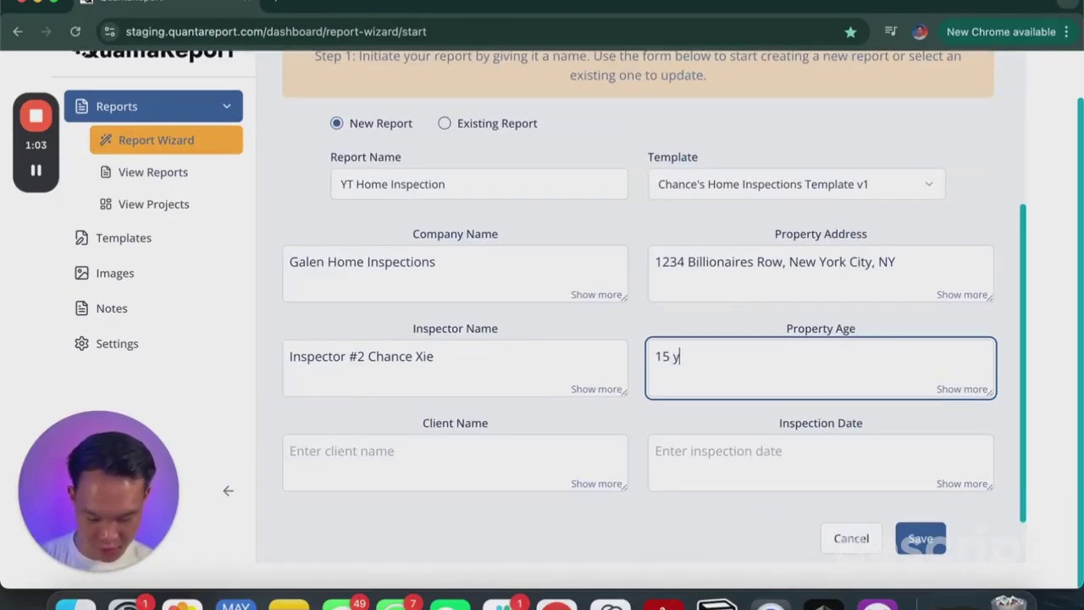
click(818, 471)
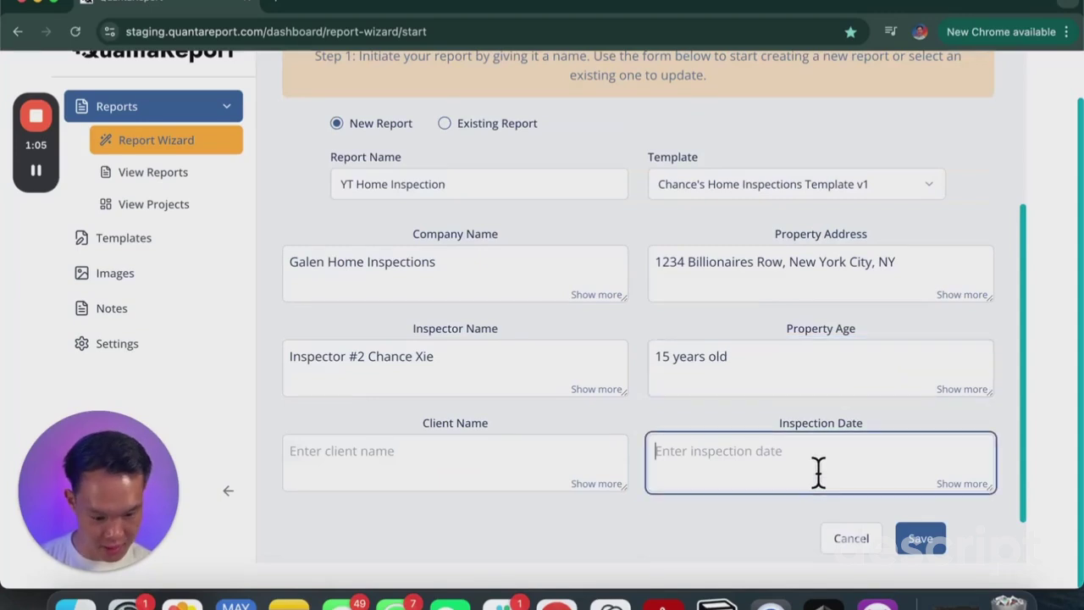
text(5/8/)
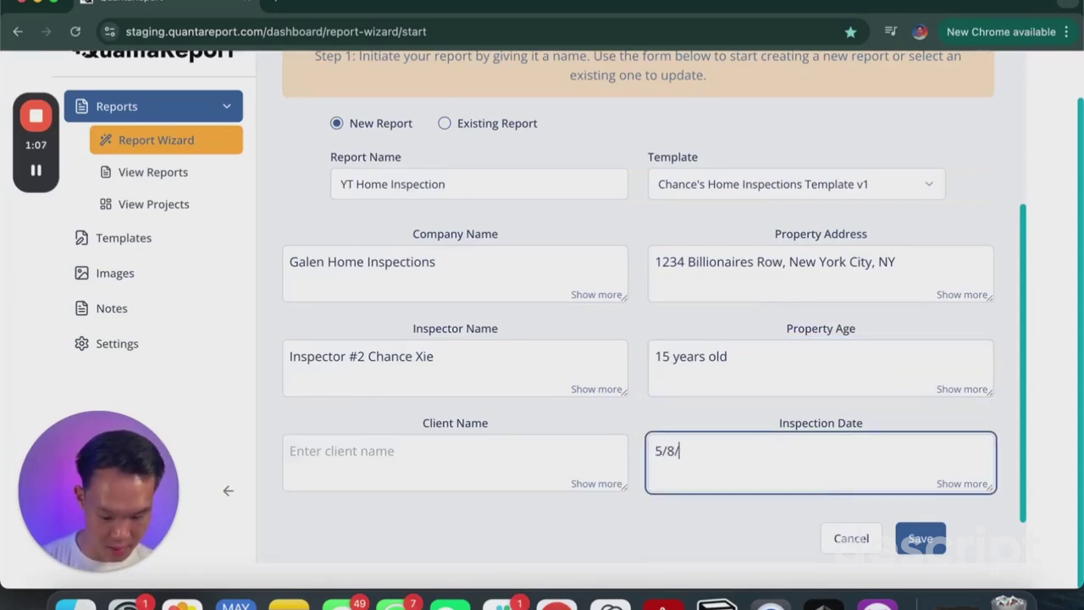
text(2025)
click(477, 455)
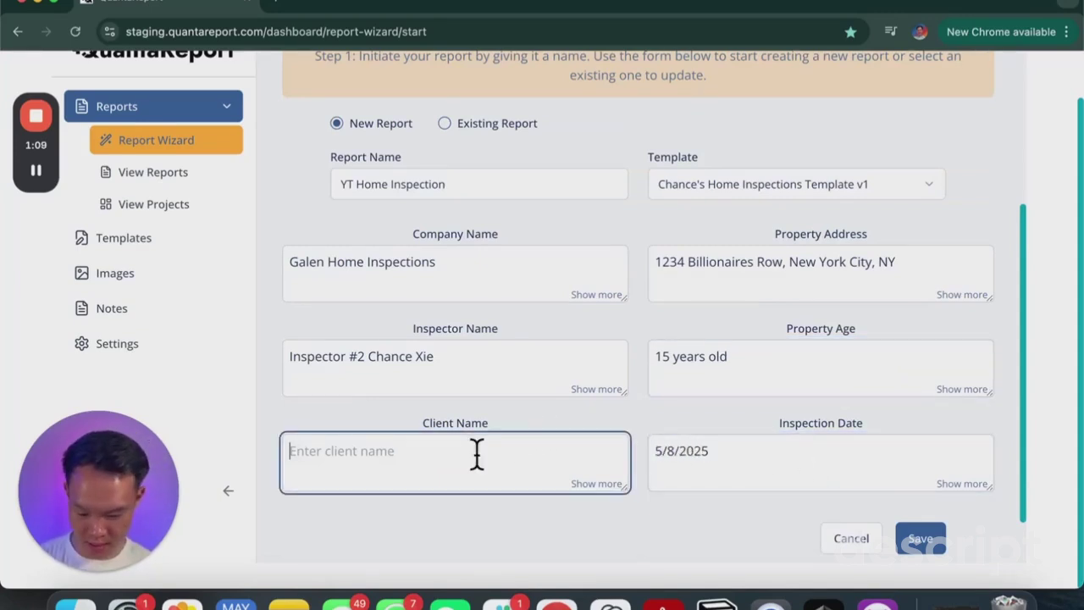
text(Sam Altman)
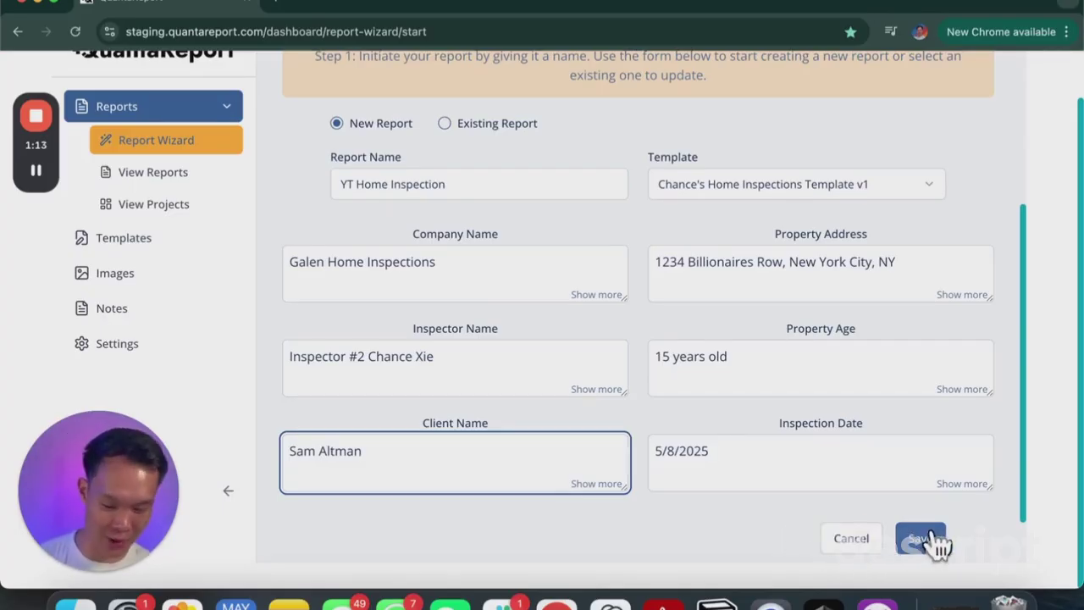
Create the report and check the Paste Text option before returning to Upload Files
click(932, 538)
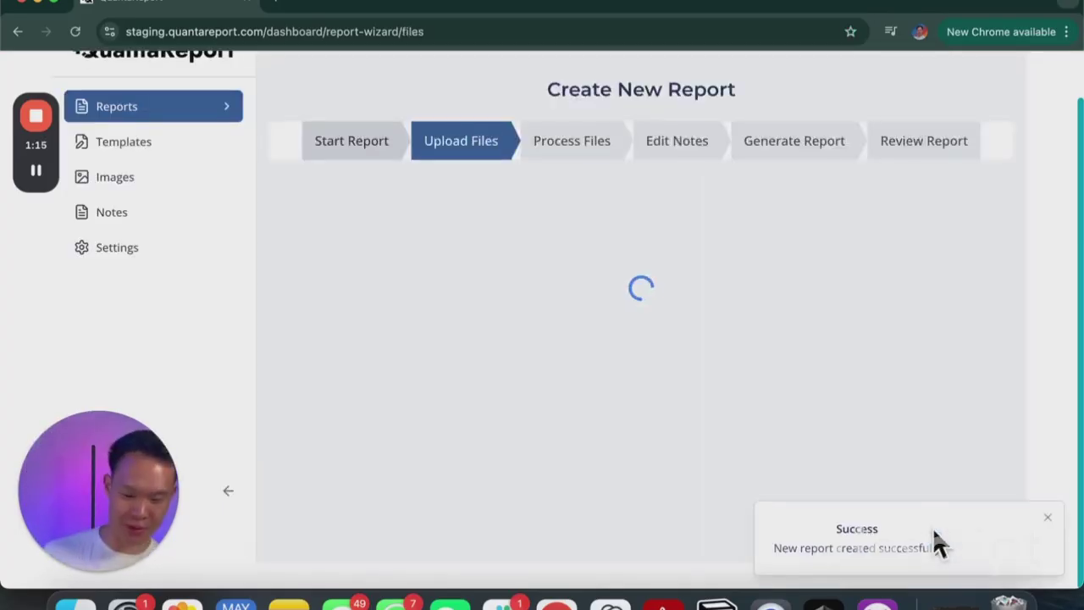
scroll(584, 275, down, 1)
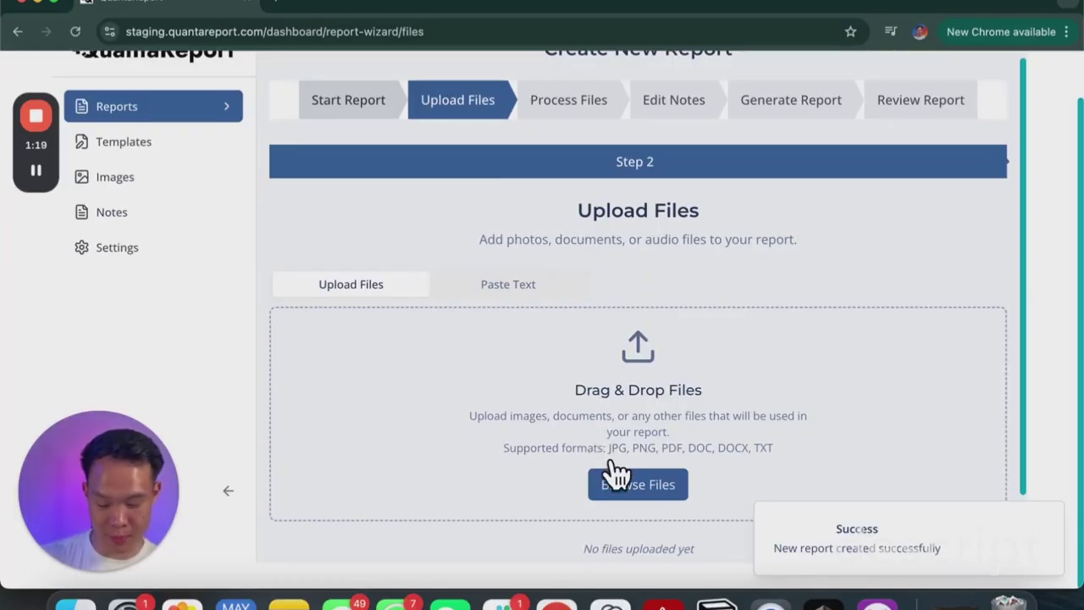
click(472, 298)
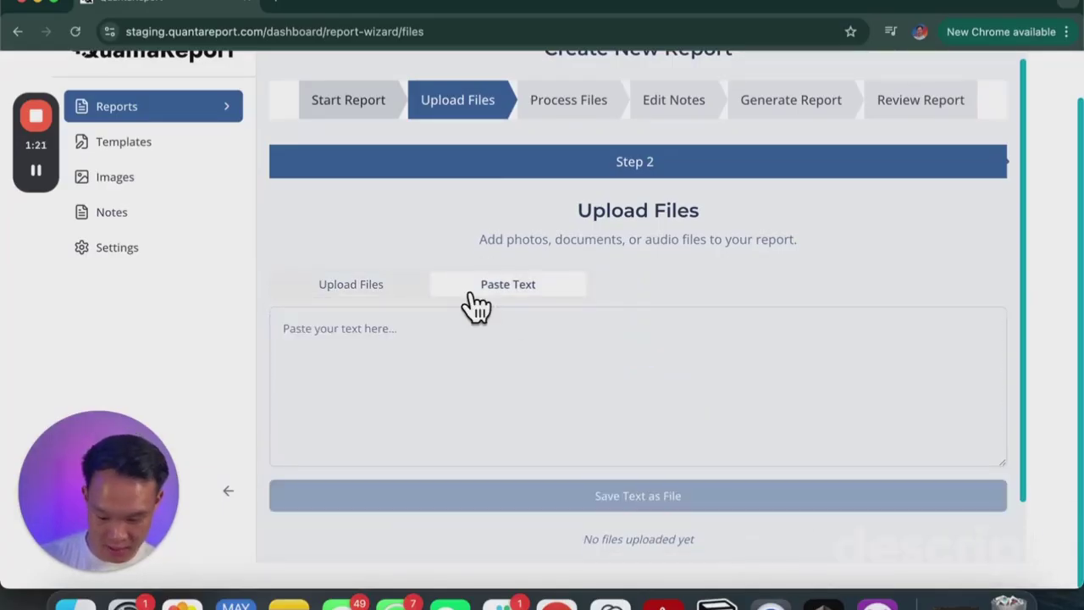
click(383, 292)
Upload all 32 inspection photos from the folder
click(657, 488)
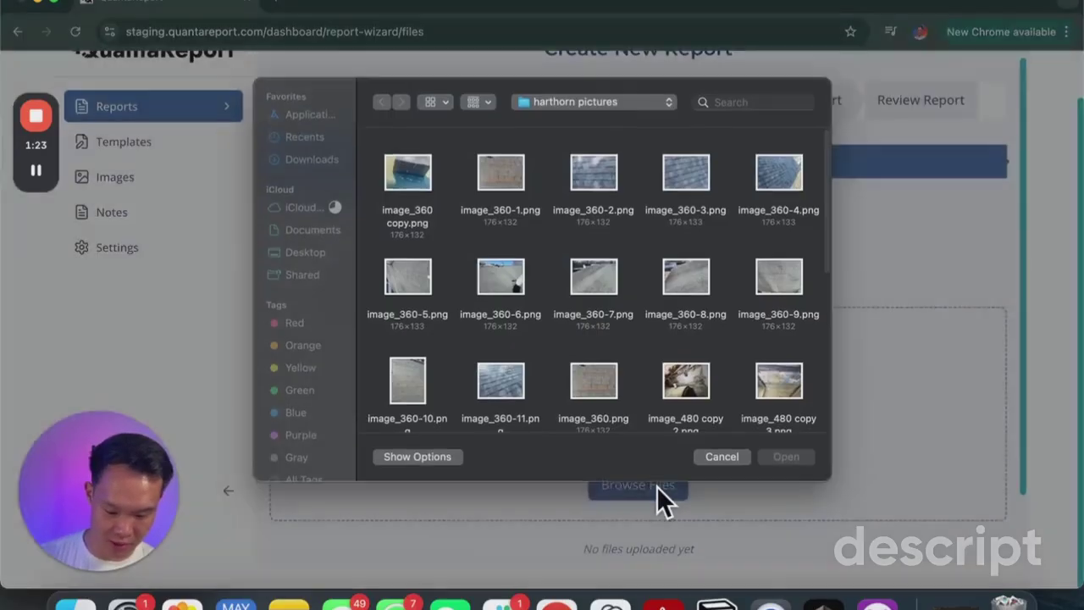
key(super+a)
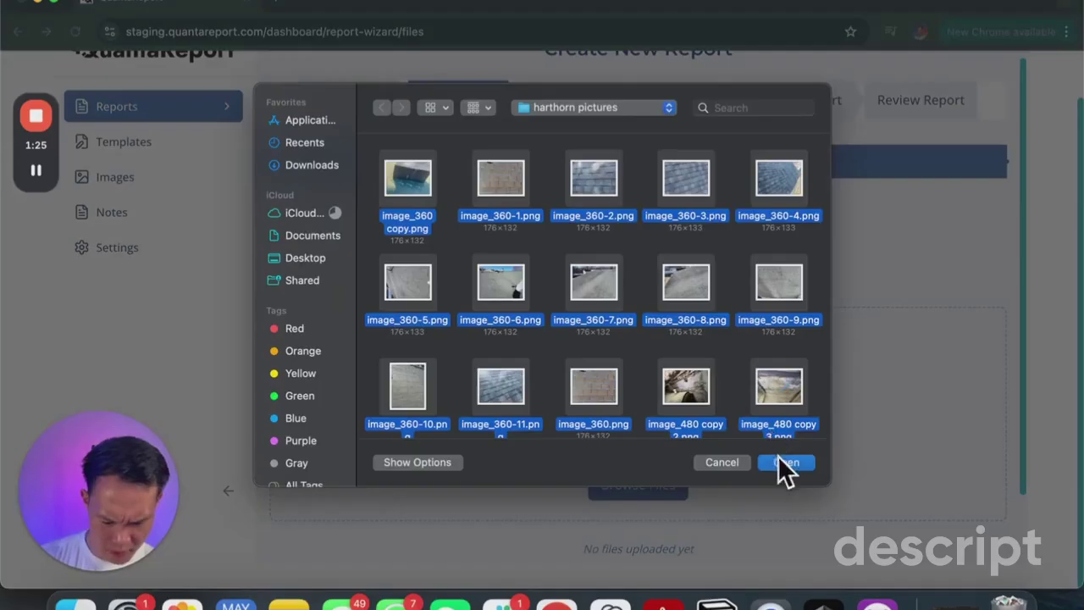
click(783, 465)
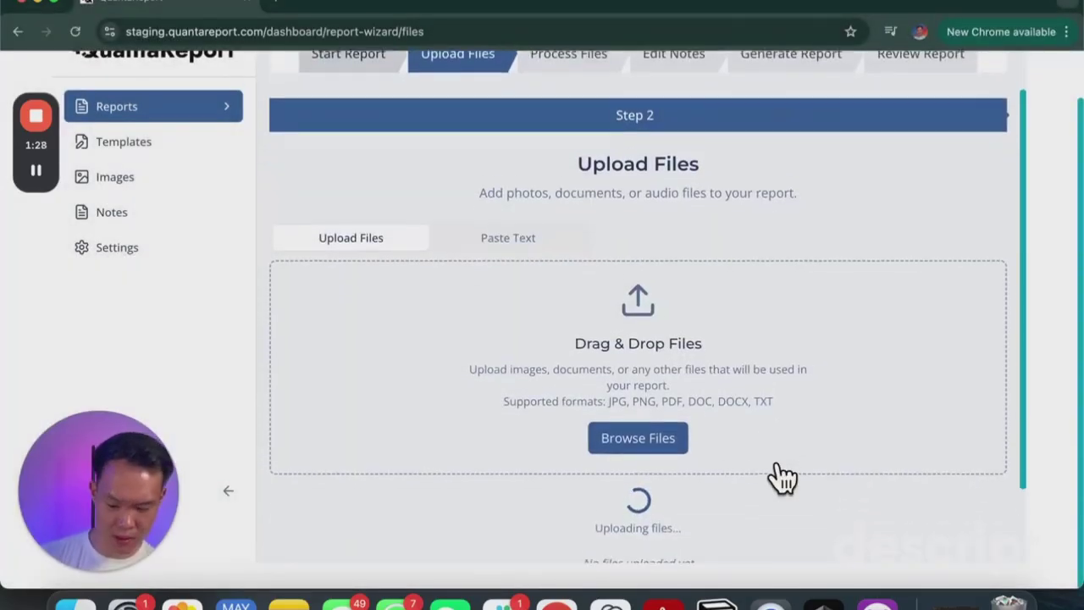
scroll(783, 479, down, 1)
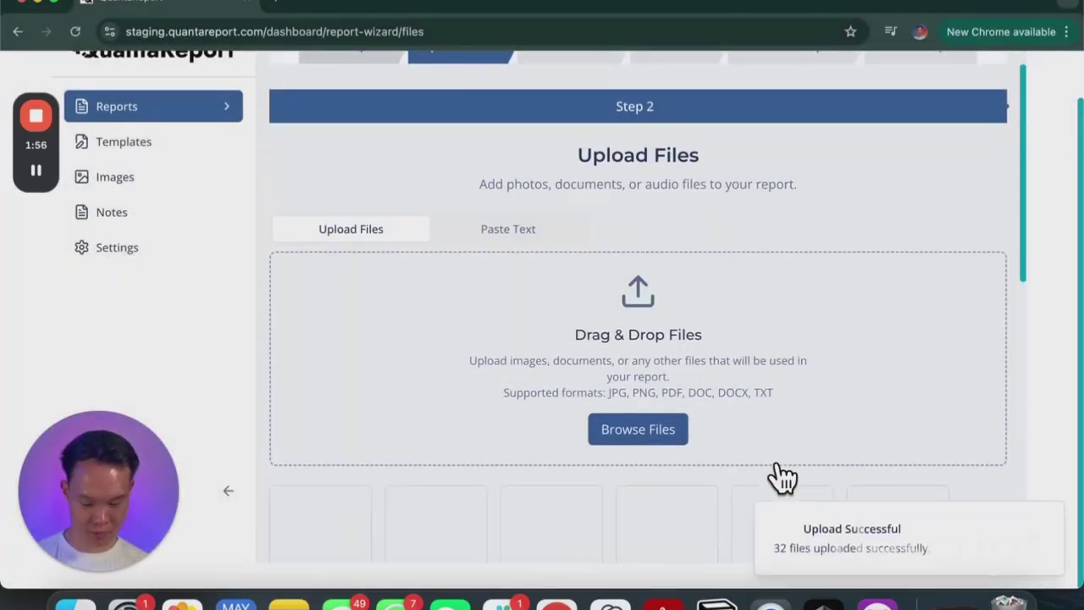
scroll(780, 478, down, 10)
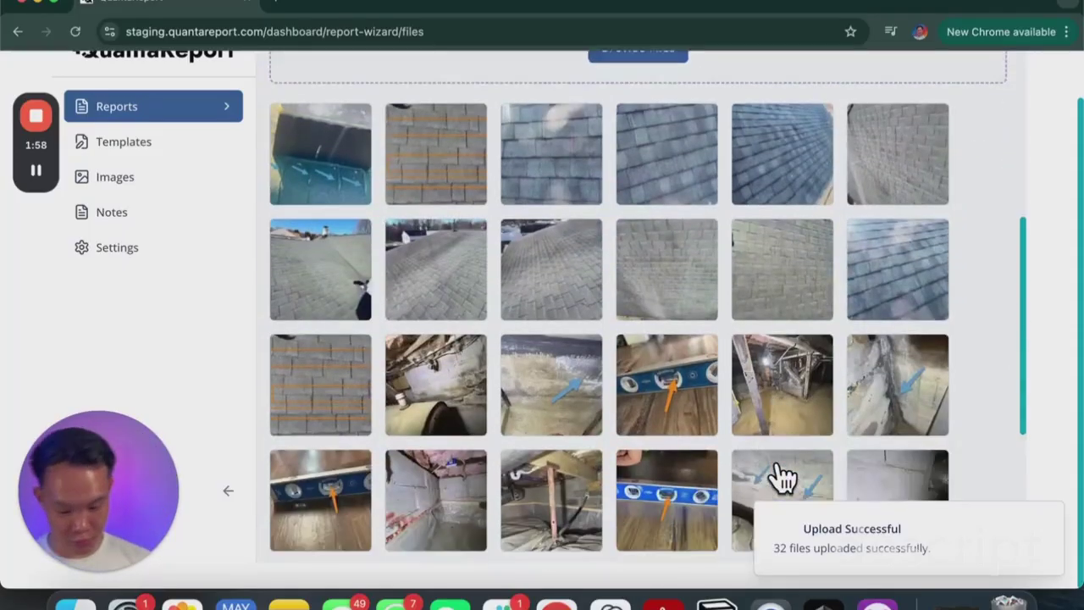
scroll(779, 477, up, 15)
scroll(780, 477, down, 3)
Add harthorn-notes.txt from the harthorn folder to the uploaded files
click(669, 409)
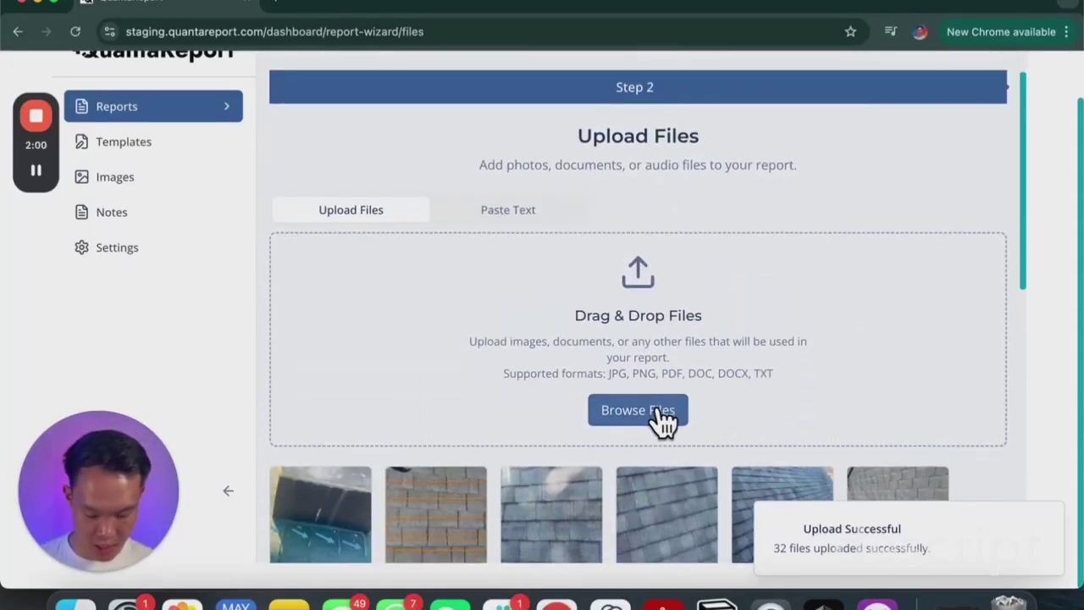
click(542, 108)
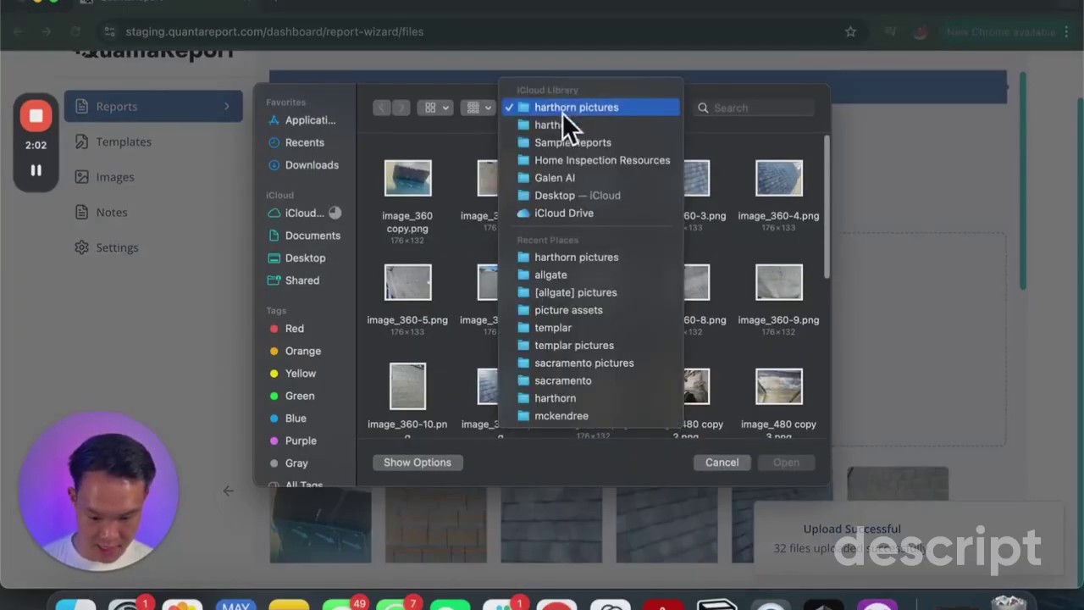
click(593, 126)
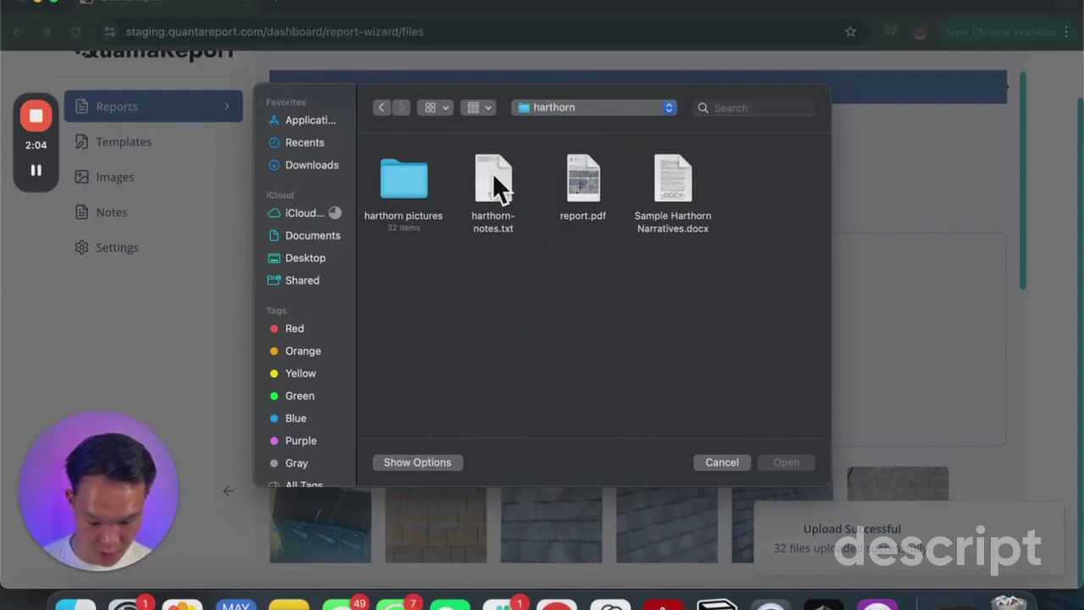
double_click(492, 172)
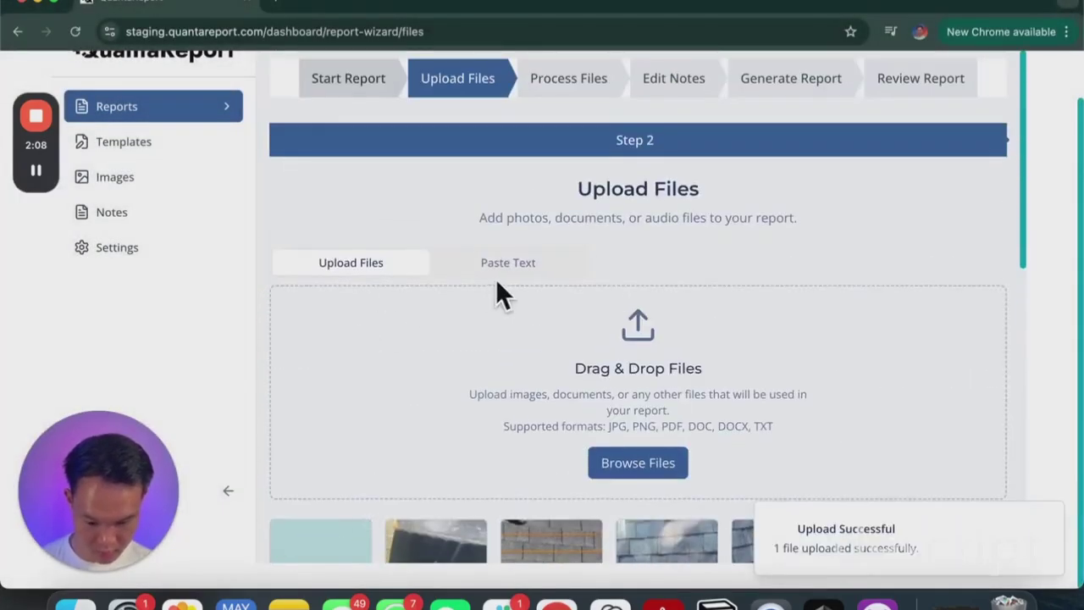
click(509, 265)
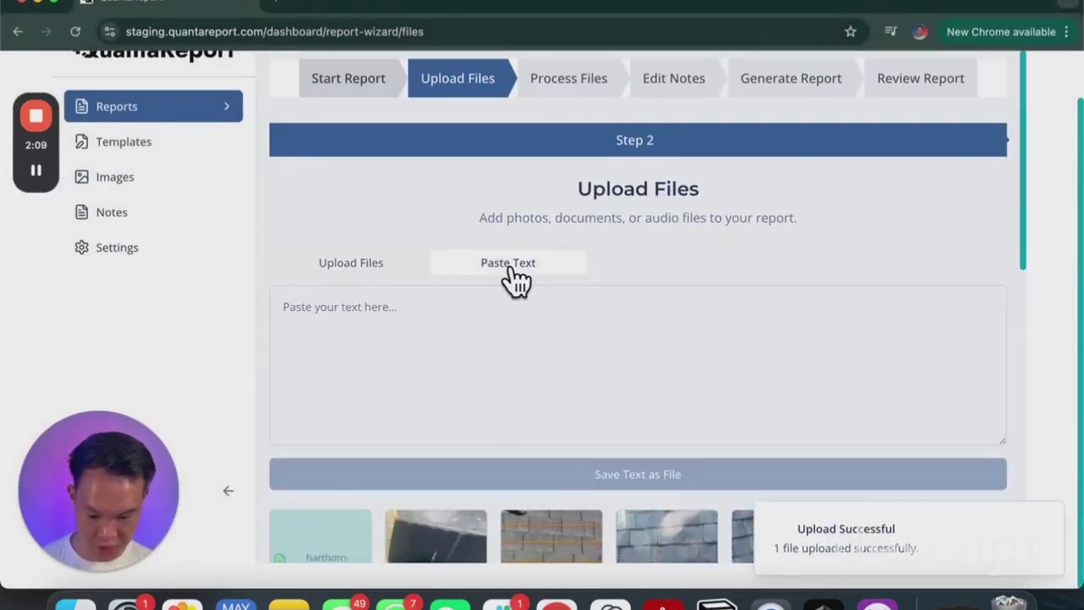
click(377, 262)
scroll(517, 322, down, 3)
scroll(517, 322, down, 10)
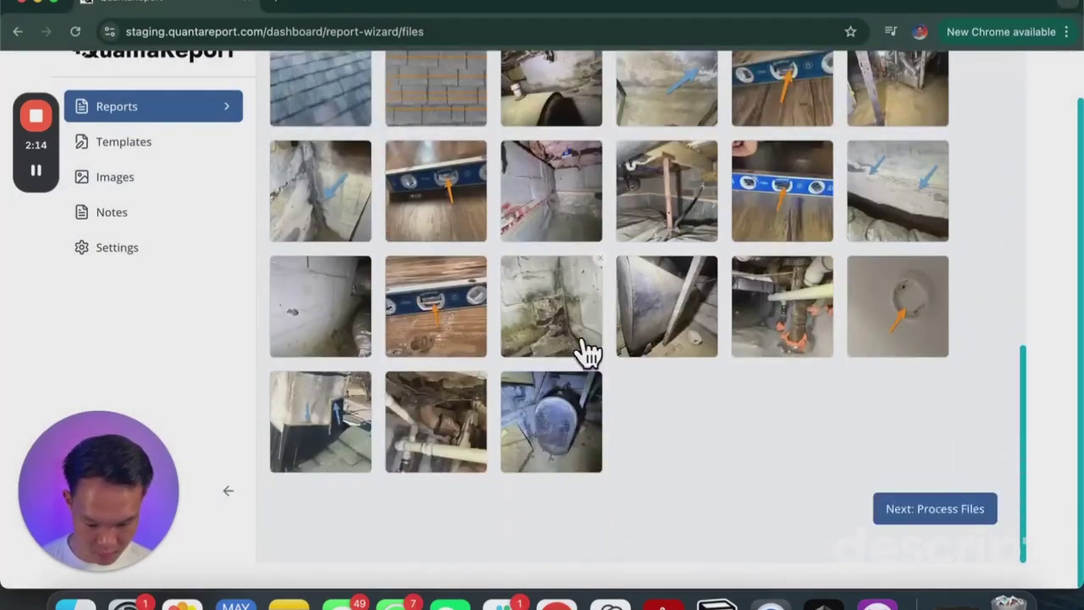
Process the uploads, then launch analysis of all 33 files via Next: Edit Notes
click(895, 510)
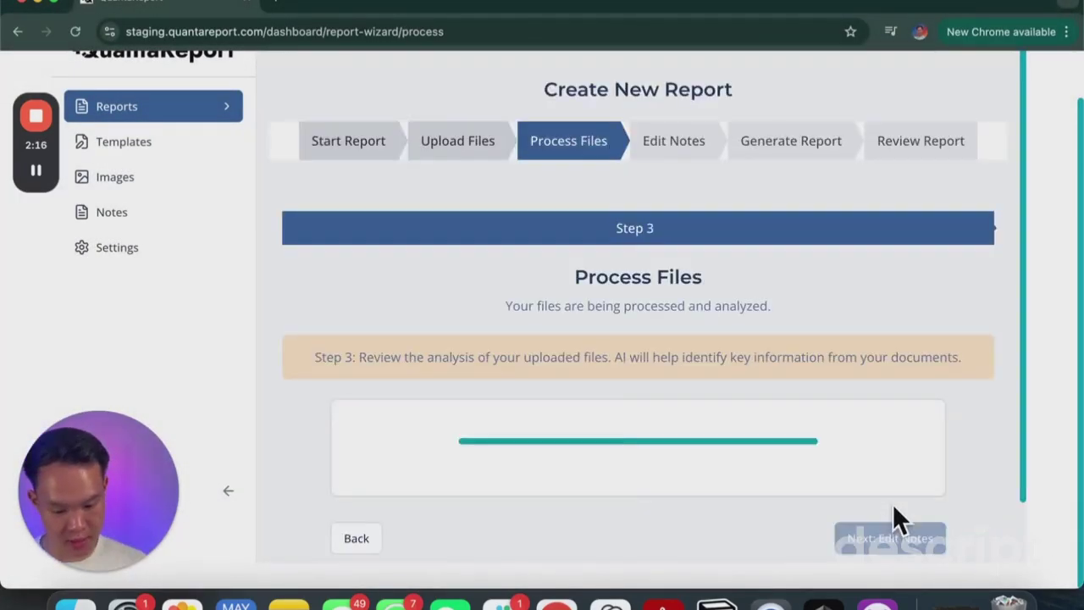
scroll(876, 508, down, 1)
scroll(865, 493, down, 1)
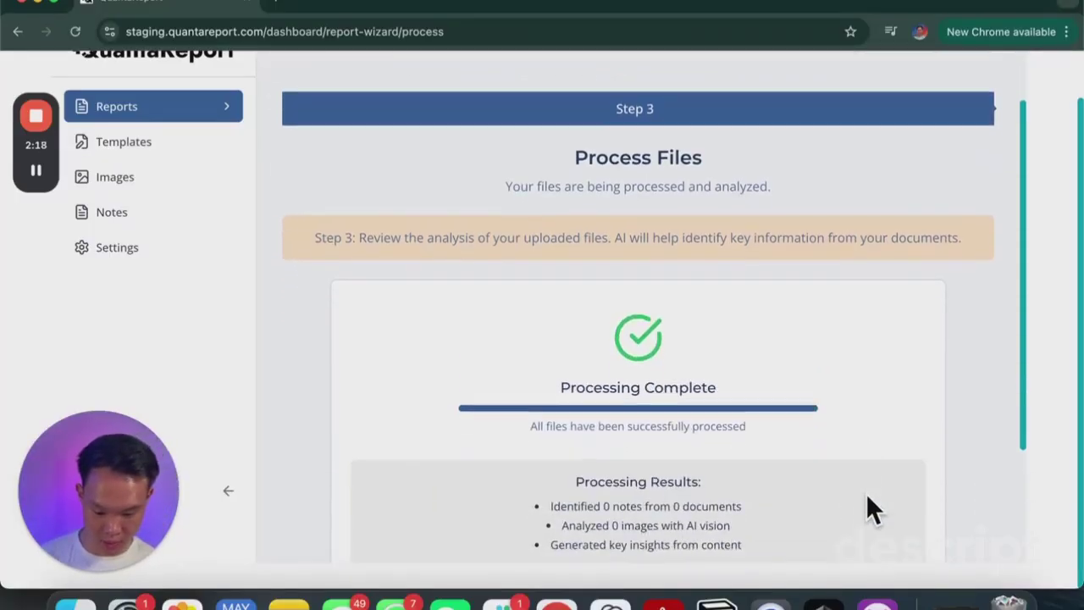
click(878, 477)
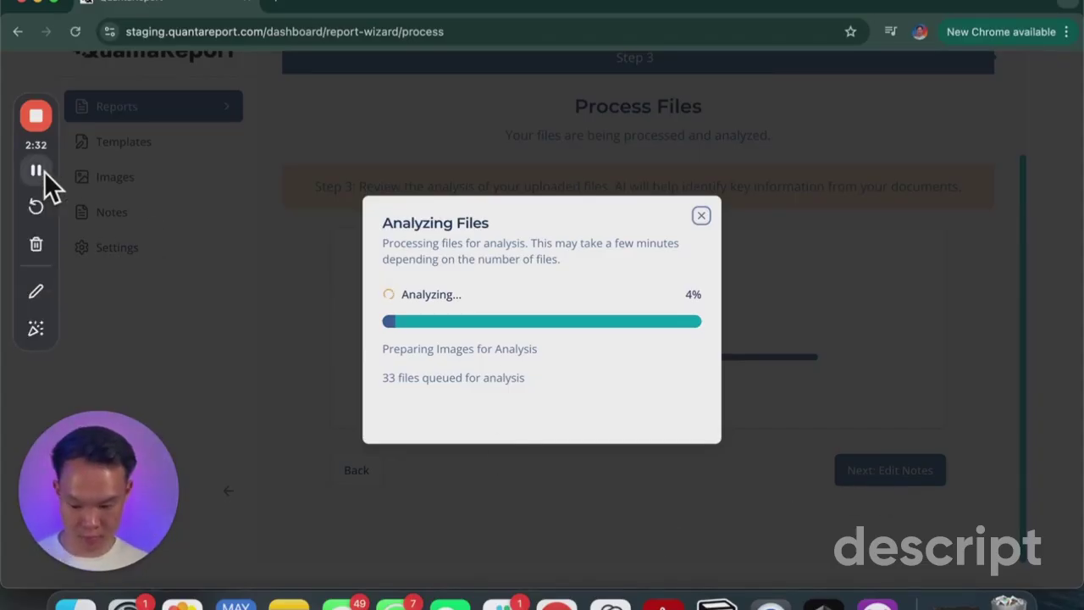
Open harthorn-notes.txt, select all its inspection notes, and close it
click(37, 172)
click(32, 164)
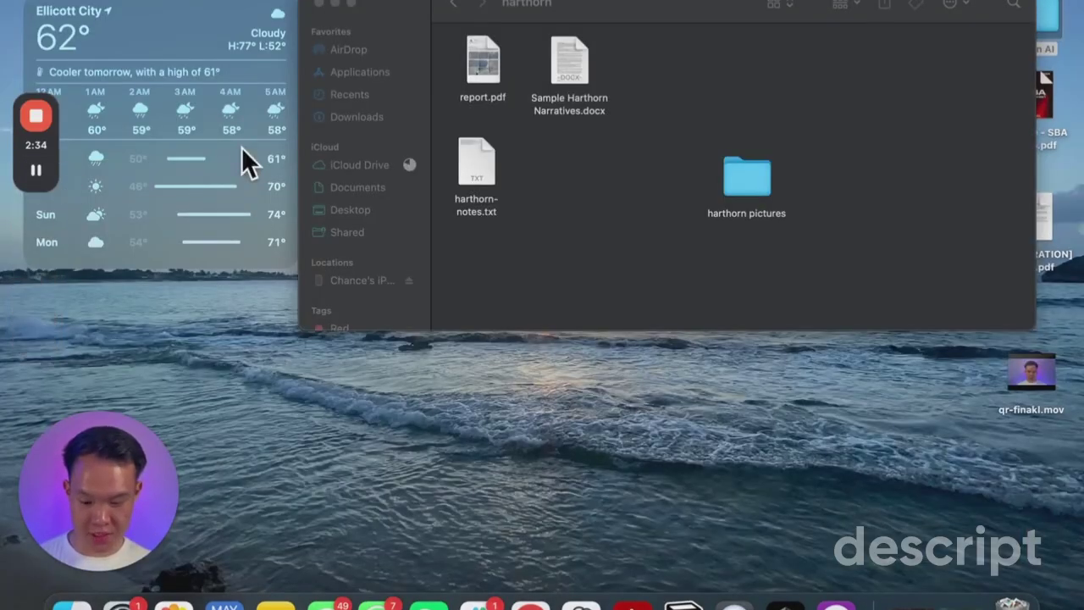
double_click(474, 155)
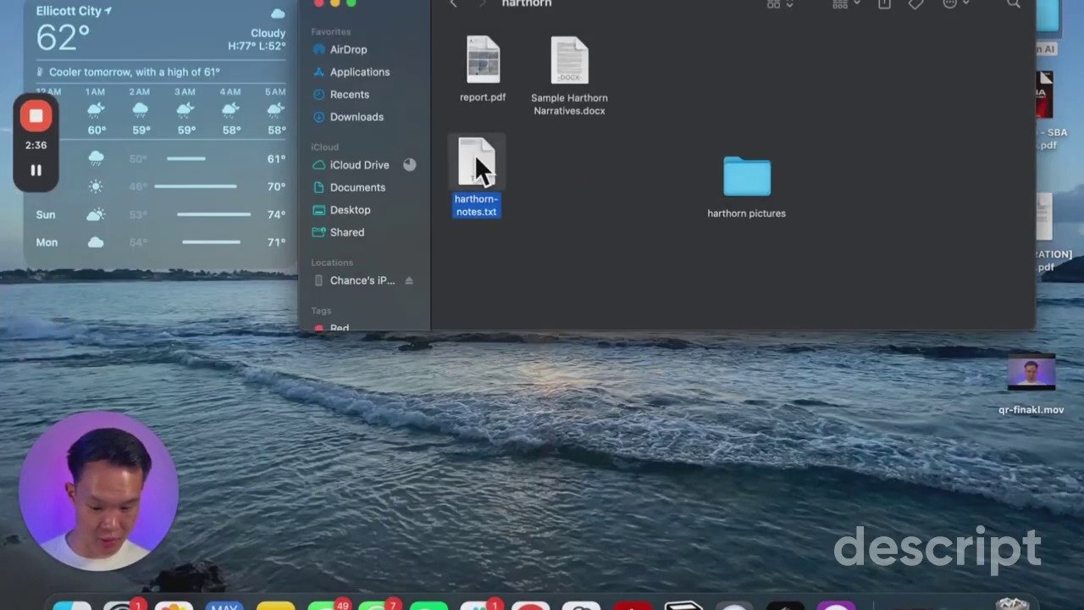
drag(417, 168, 68, 3)
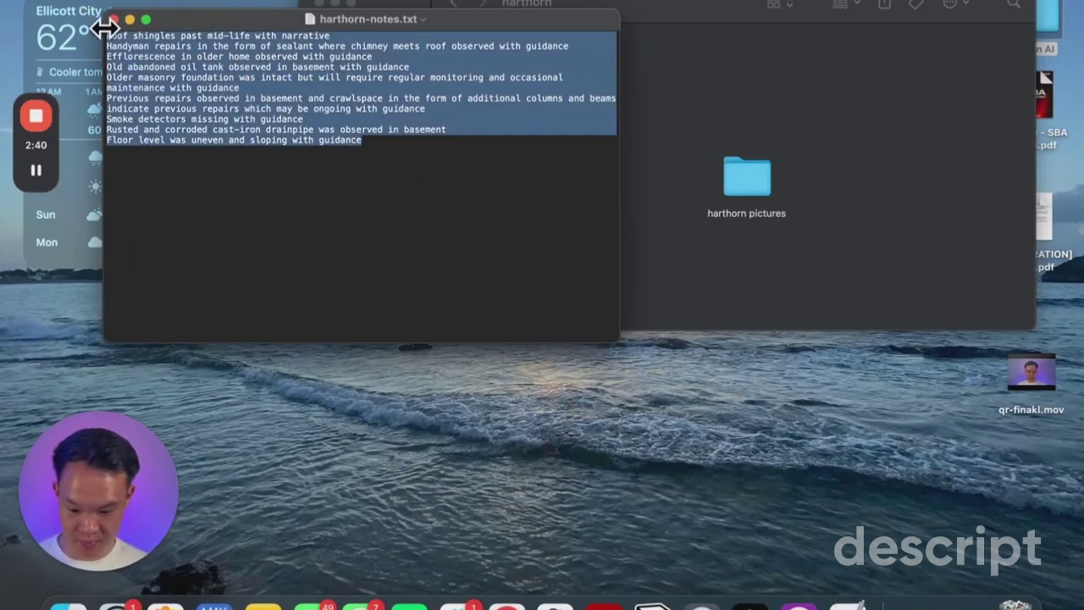
click(112, 19)
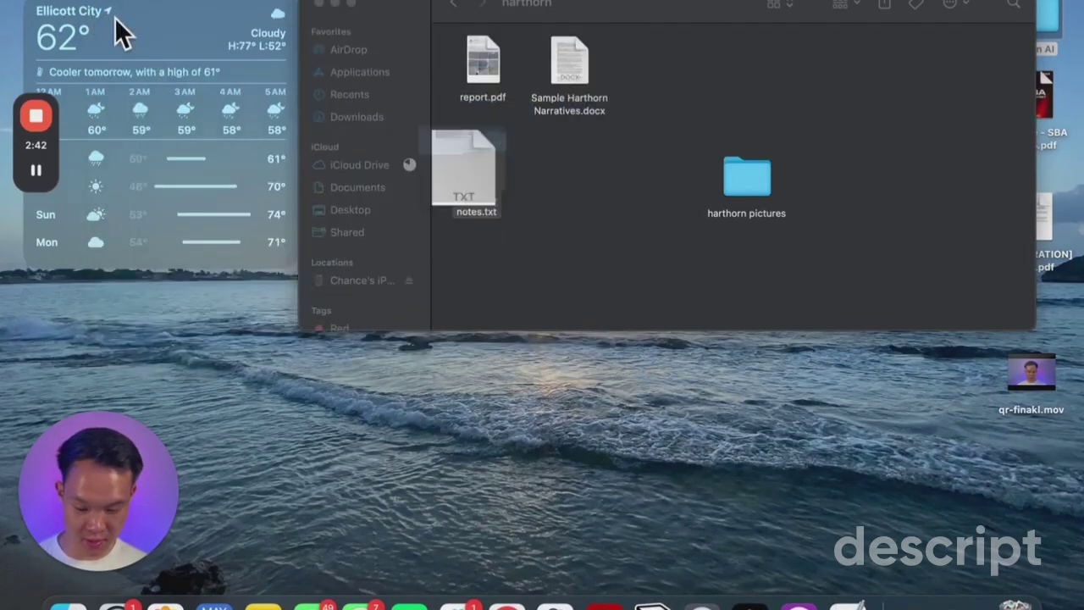
Preview image_480 copy 2.png in the harthorn pictures folder, then close Finder
click(742, 189)
double_click(743, 189)
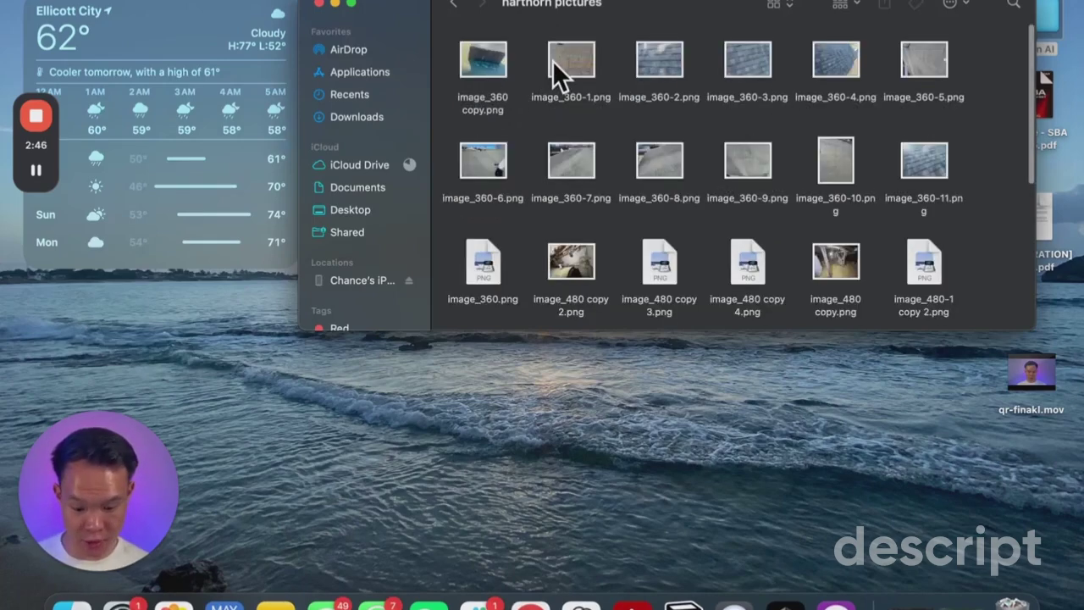
scroll(553, 108, down, 3)
double_click(575, 133)
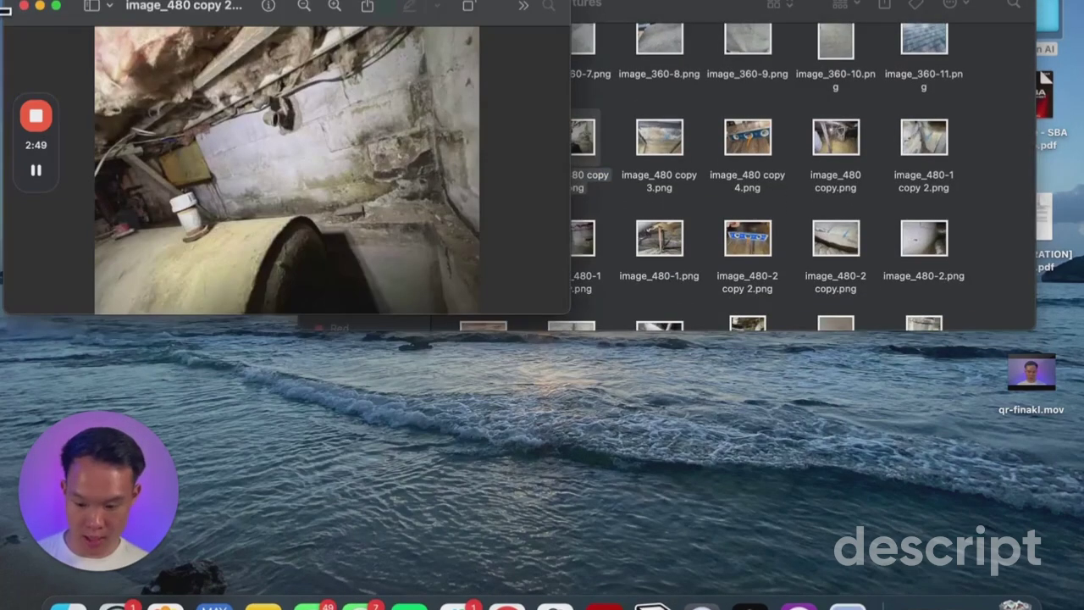
click(19, 6)
click(319, 3)
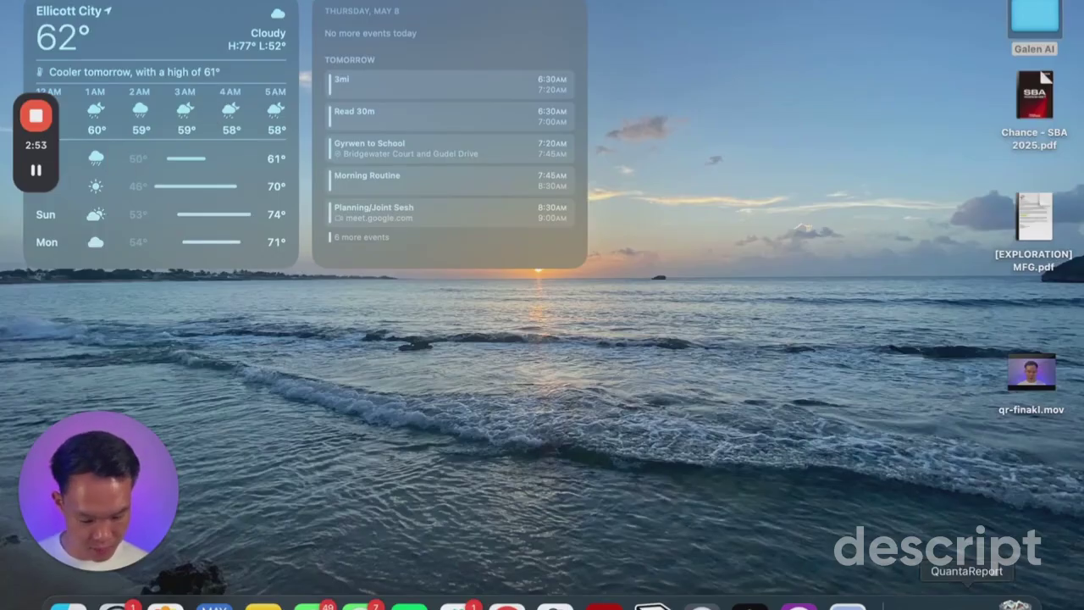
Return to QuantaReport and dismiss the Analyzing Files dialog once all 33 files reach 100%
click(949, 603)
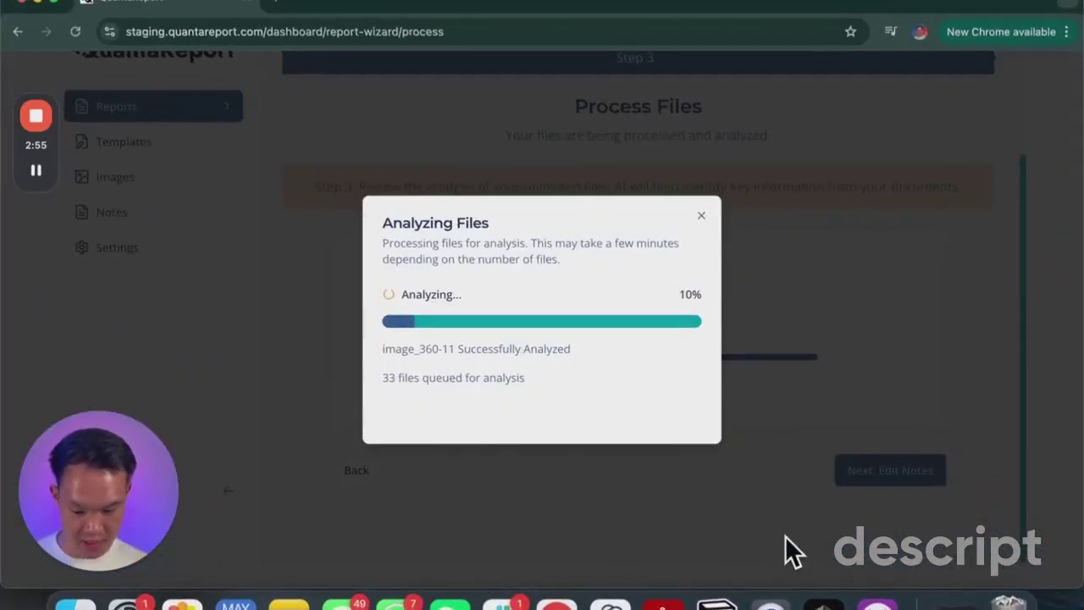
double_click(449, 349)
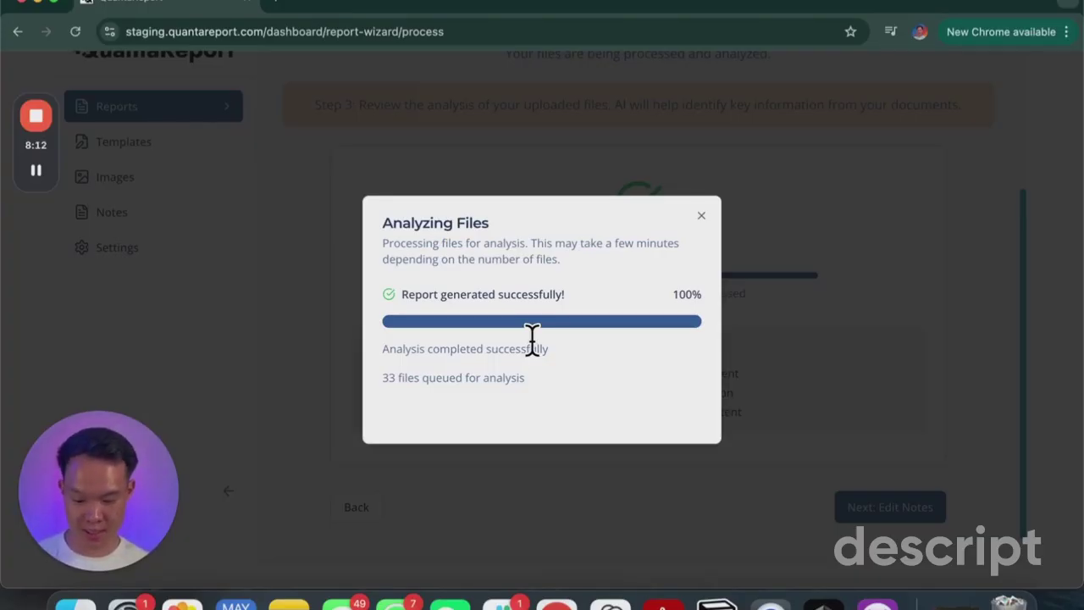
click(703, 222)
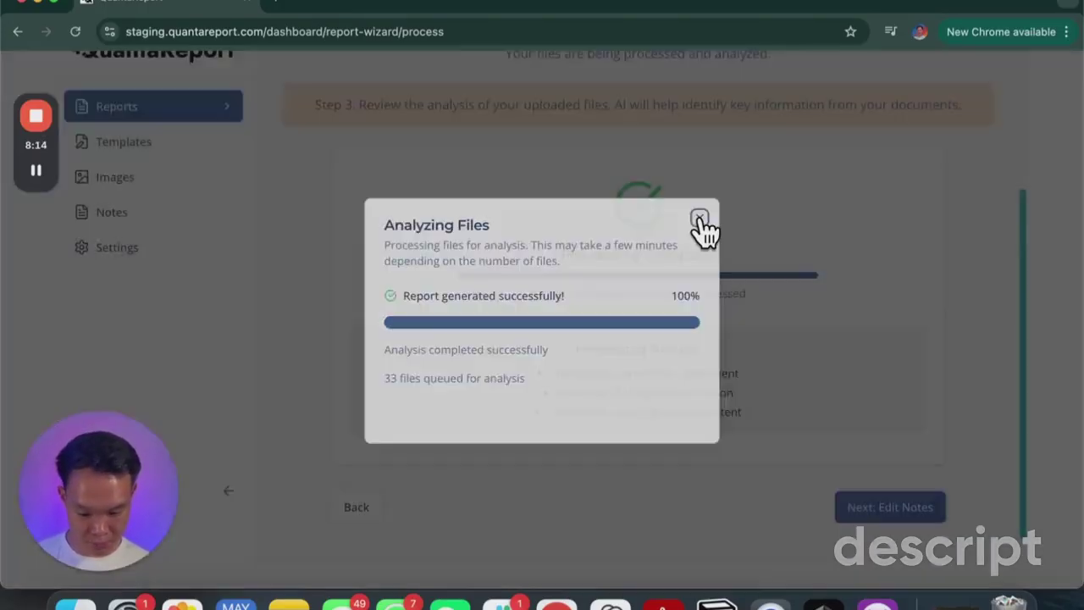
Move to Edit Notes and expand the Missing smoke detectors finding
click(883, 510)
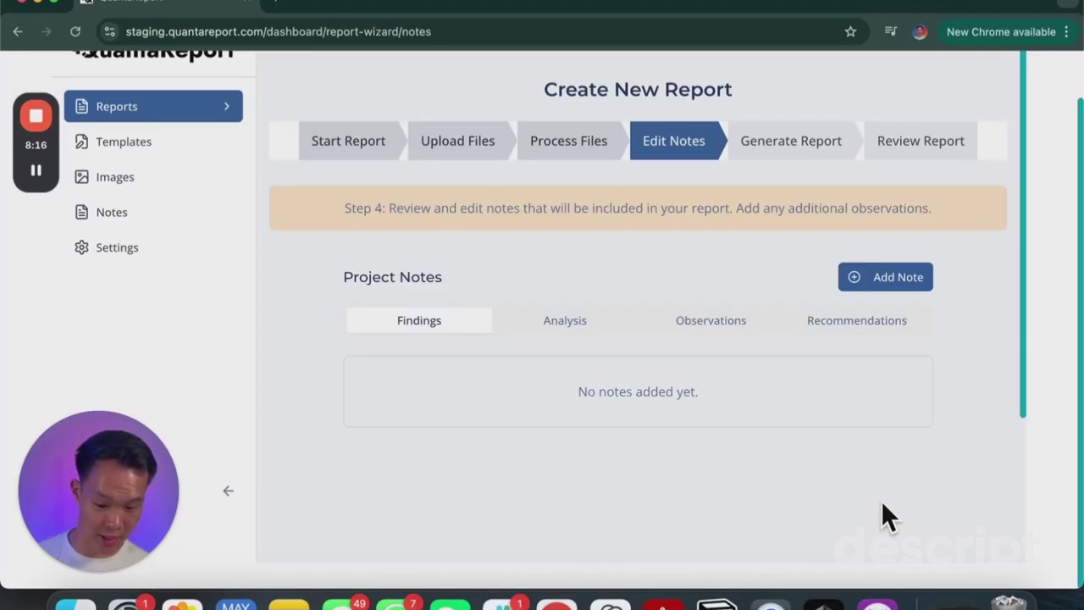
scroll(757, 465, down, 1)
scroll(762, 453, up, 1)
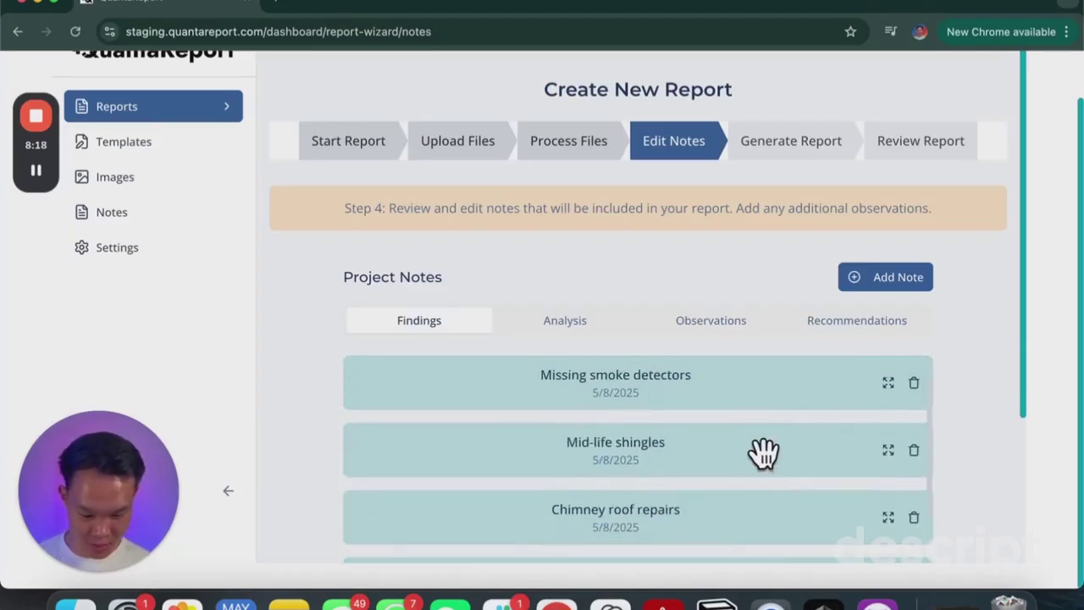
click(888, 383)
scroll(889, 398, down, 3)
scroll(885, 392, down, 1)
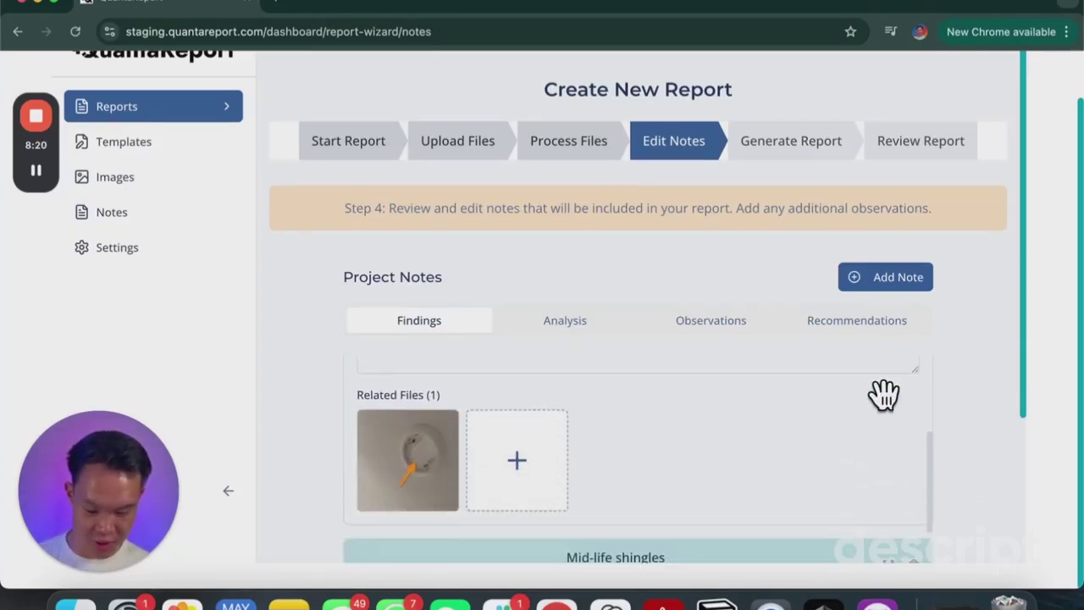
scroll(449, 480, down, 2)
scroll(441, 483, down, 2)
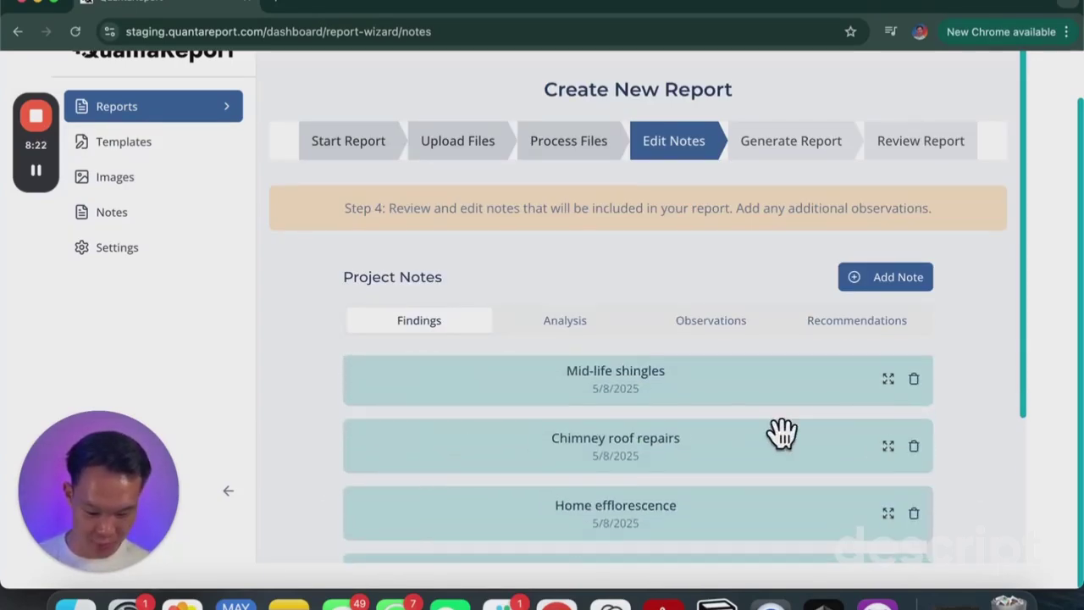
Review the Mid-life shingles and Chimney roof repairs findings
click(888, 381)
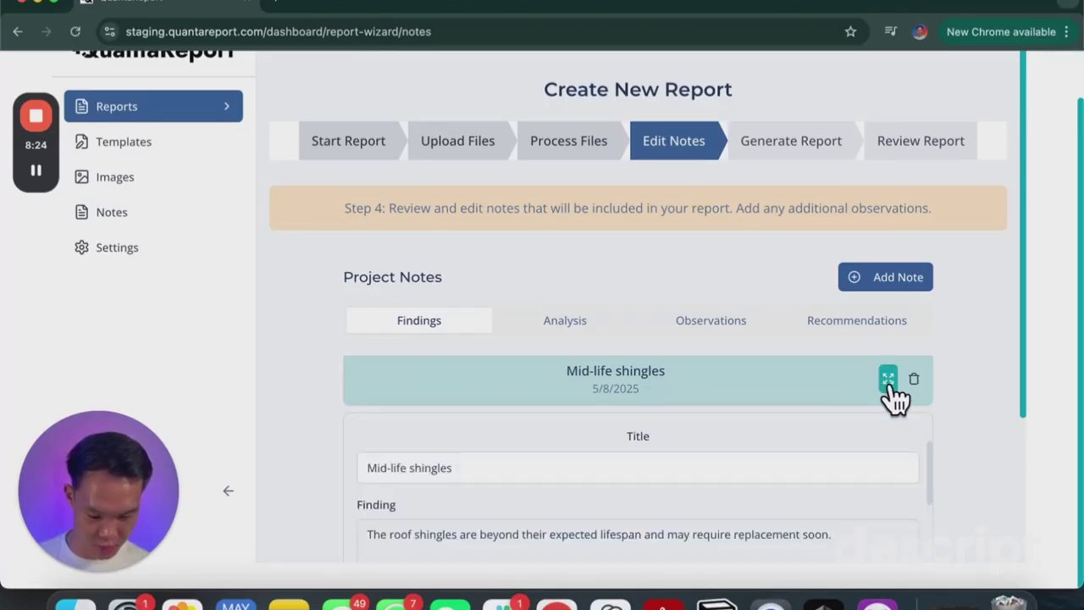
scroll(894, 395, down, 3)
scroll(896, 398, up, 4)
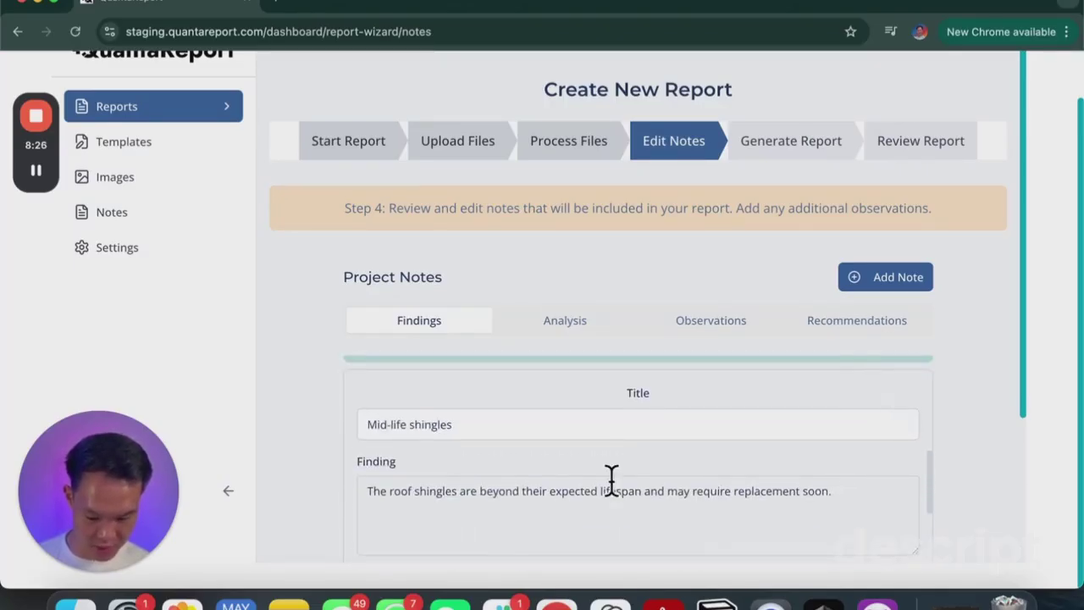
scroll(433, 491, down, 4)
scroll(436, 500, up, 6)
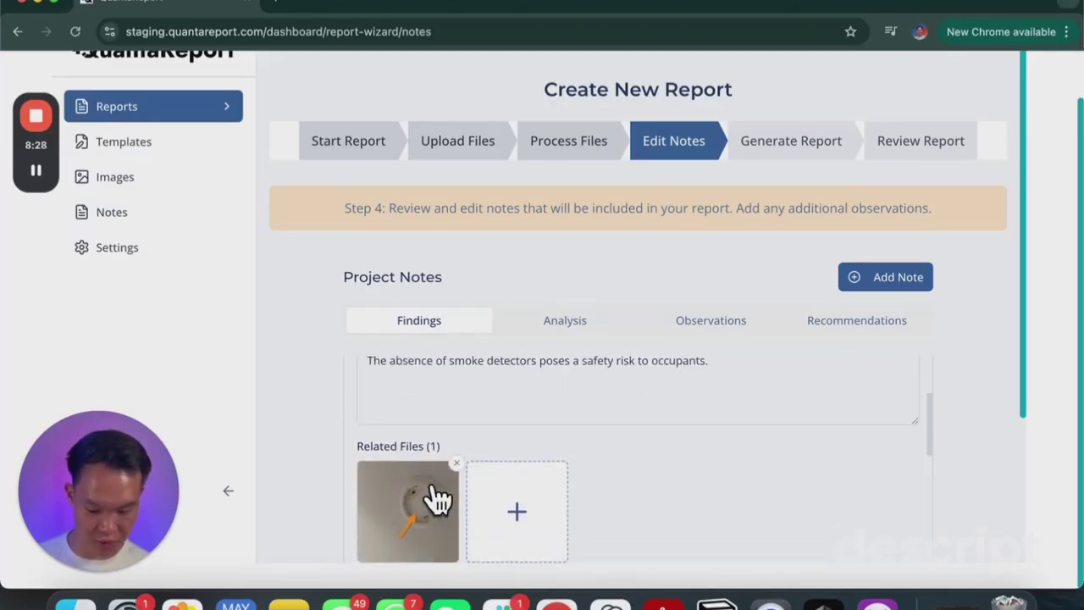
scroll(474, 449, down, 10)
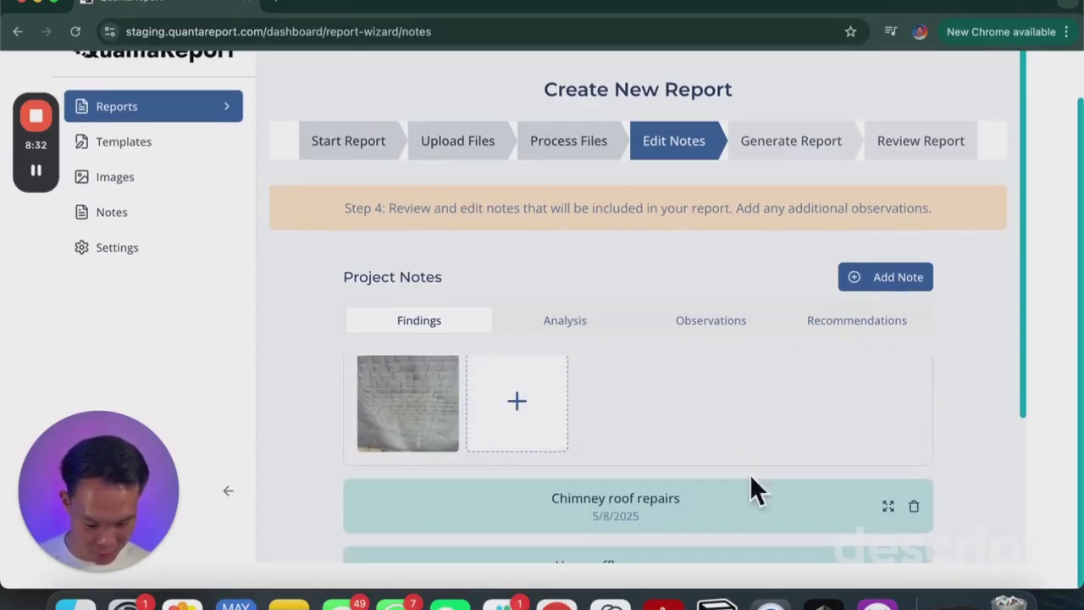
click(889, 514)
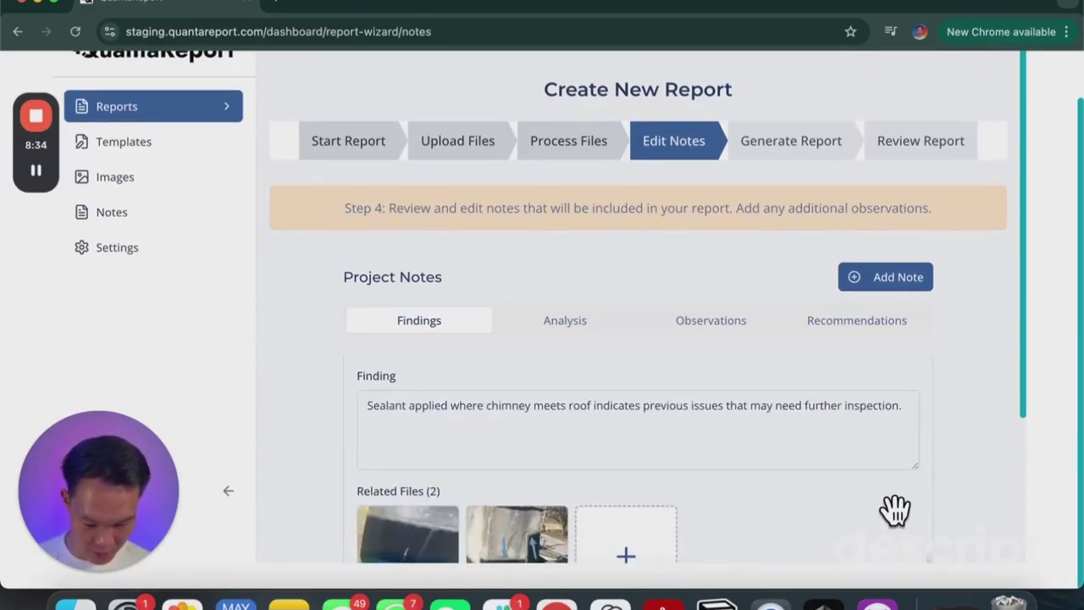
scroll(474, 508, down, 5)
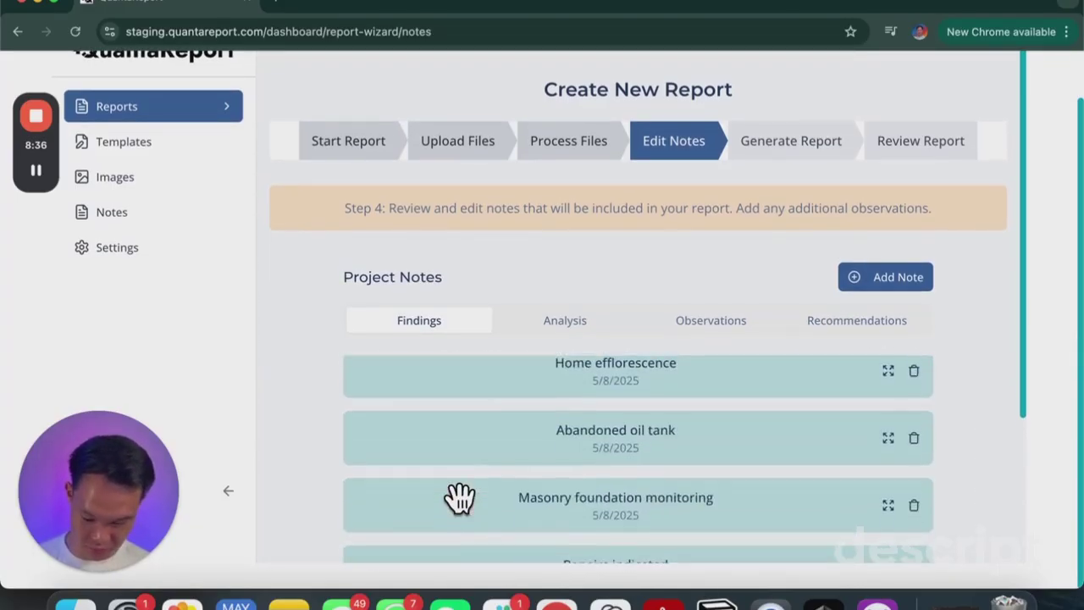
scroll(477, 522, up, 2)
Review the Home efflorescence and Abandoned oil tank findings
click(888, 451)
scroll(874, 474, down, 5)
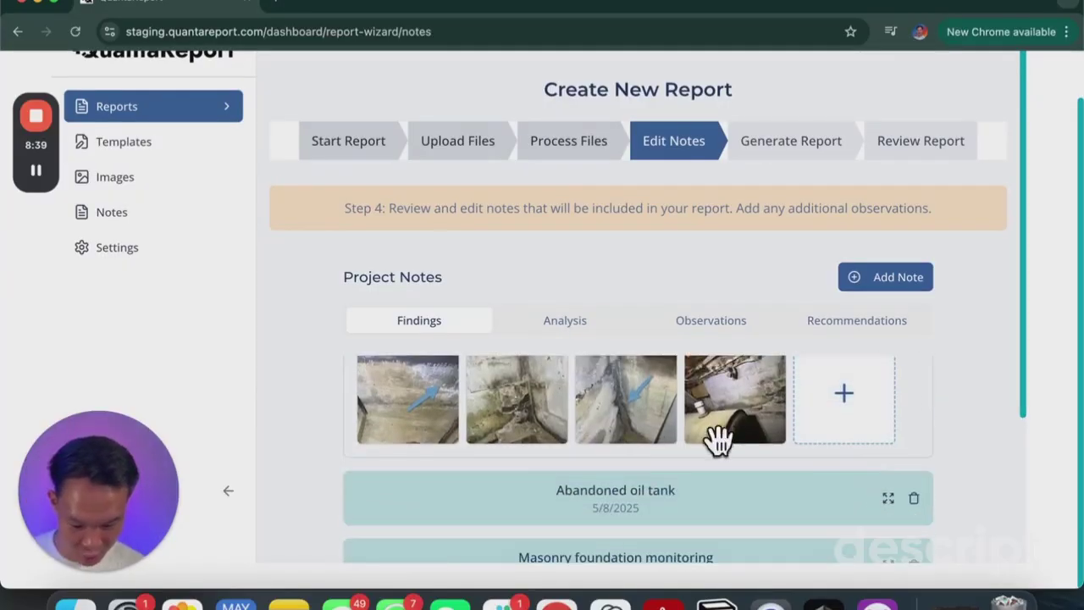
scroll(813, 444, down, 2)
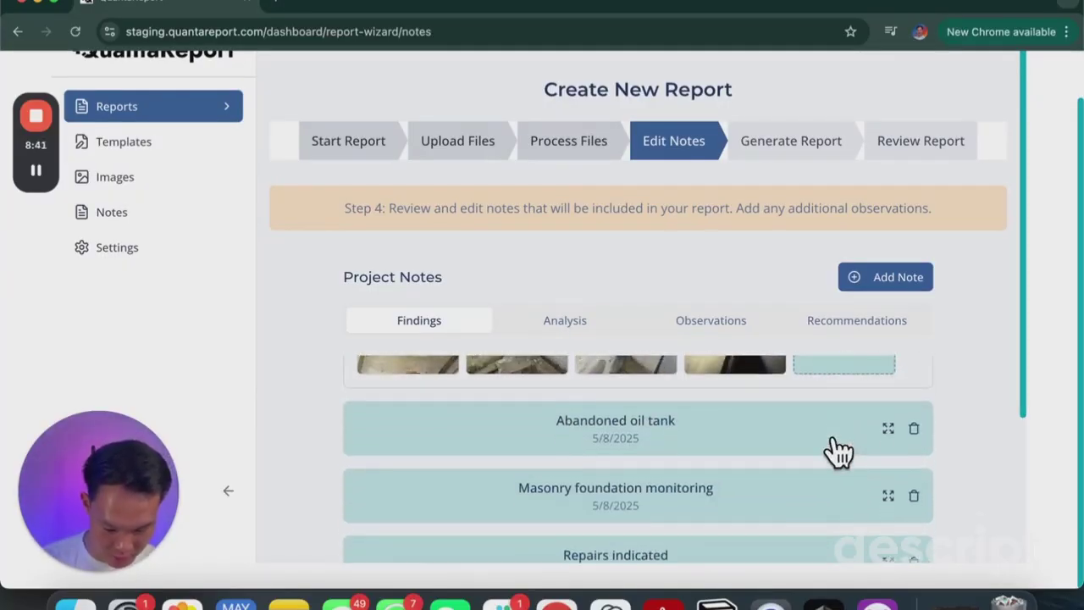
click(888, 425)
scroll(881, 432, down, 5)
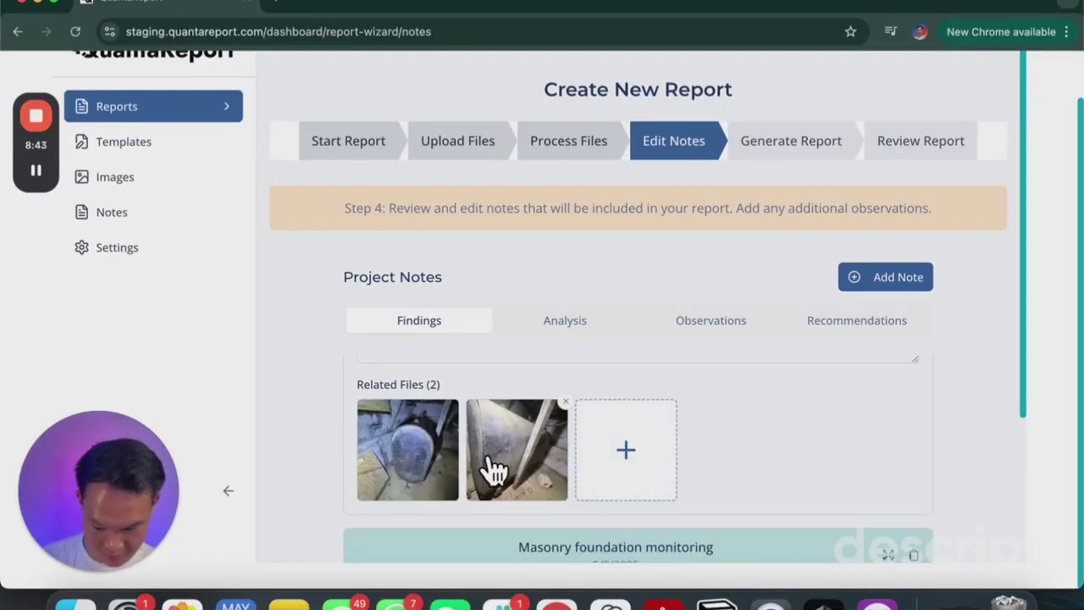
scroll(890, 457, down, 3)
Expand Masonry foundation monitoring and scroll to its four related photos
click(887, 439)
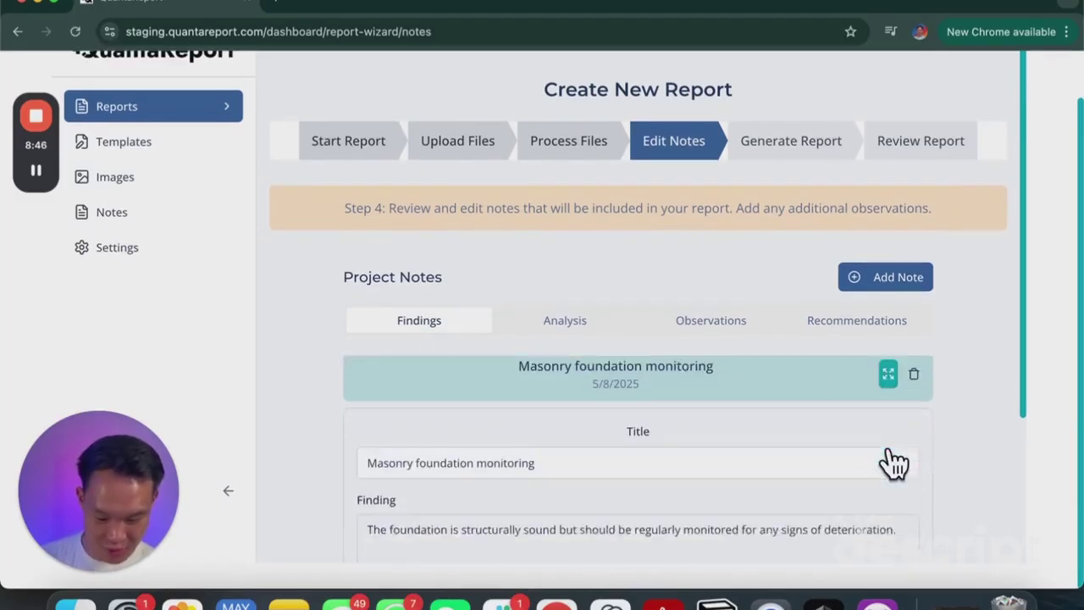
scroll(890, 458, down, 5)
scroll(890, 458, up, 2)
scroll(889, 461, down, 3)
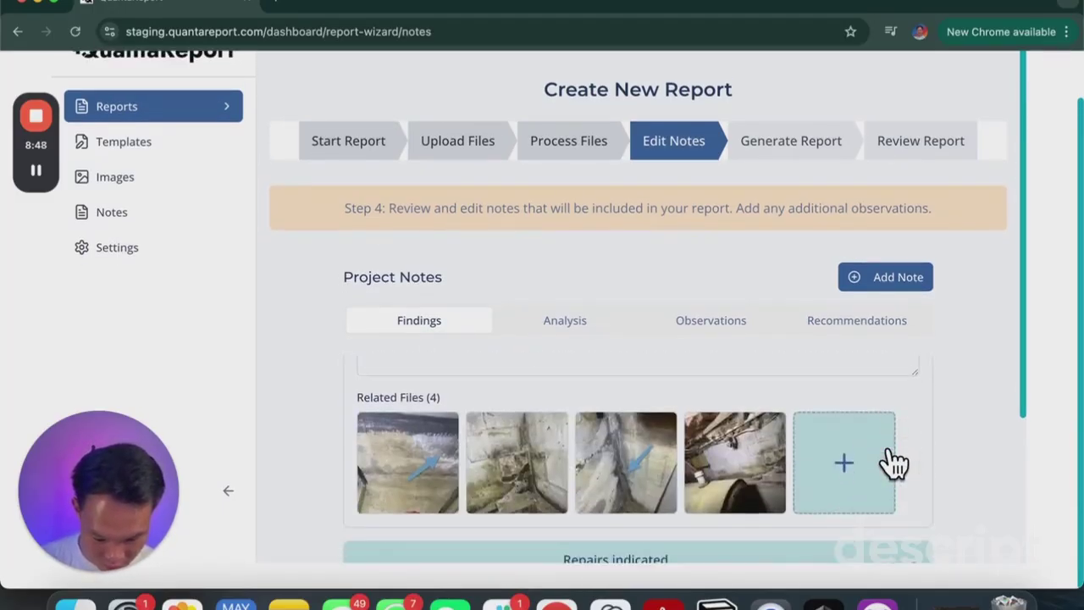
Remove two photos from the Masonry foundation monitoring finding
click(563, 415)
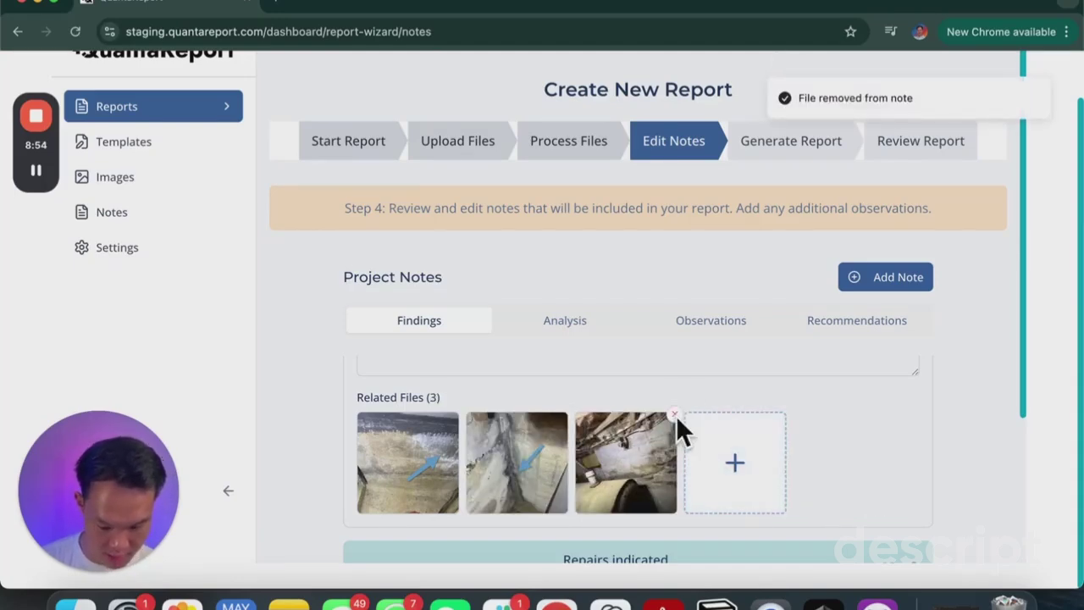
click(675, 415)
scroll(677, 435, down, 2)
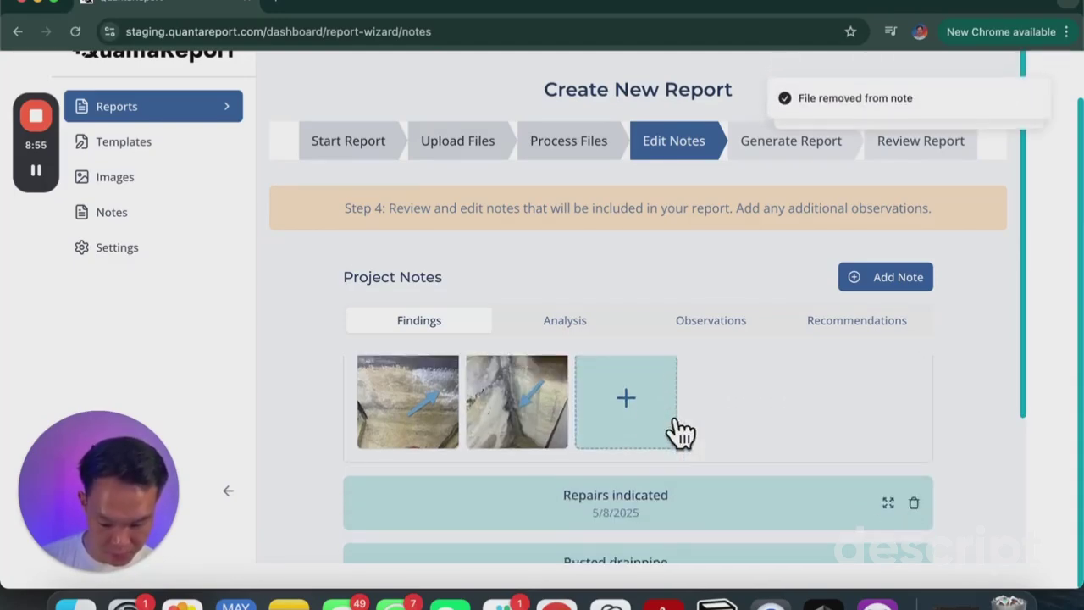
Expand the Repairs indicated finding and scroll through its 11 related photos
click(888, 500)
scroll(885, 518, down, 6)
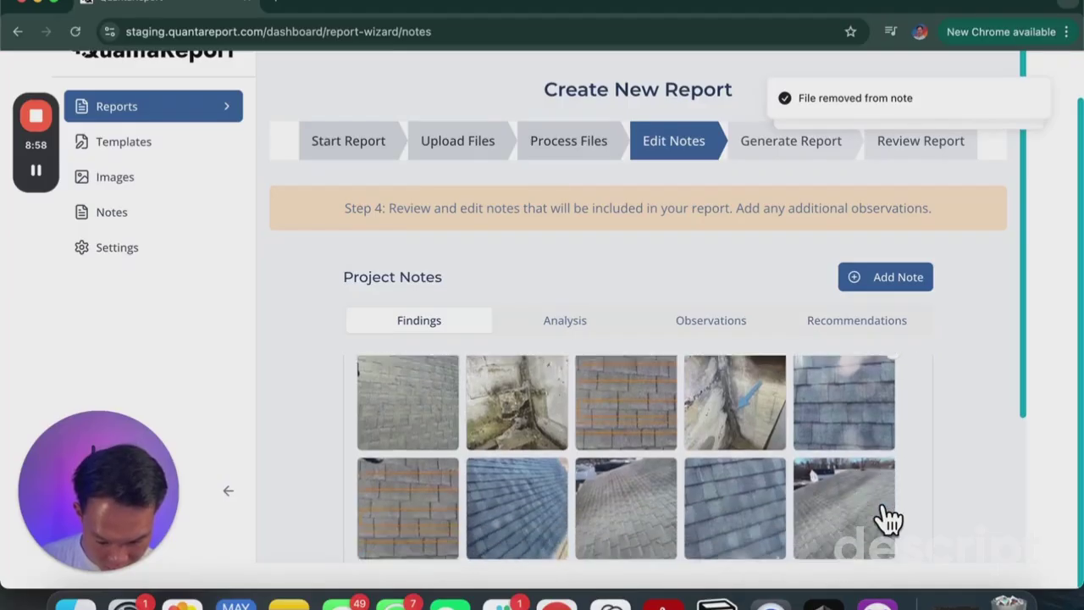
scroll(887, 518, down, 3)
scroll(887, 518, up, 5)
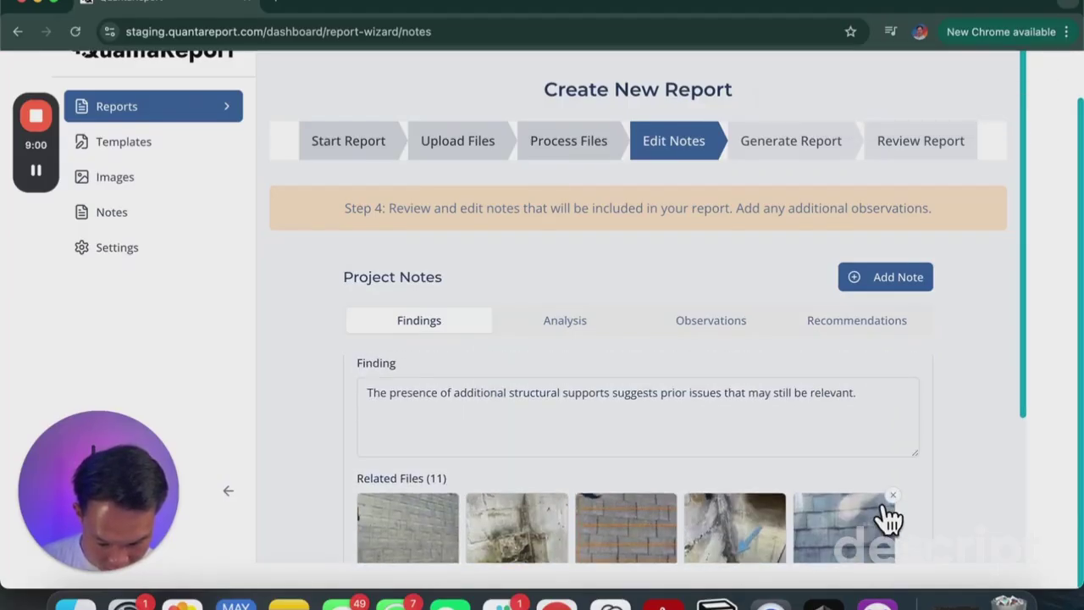
scroll(634, 463, down, 1)
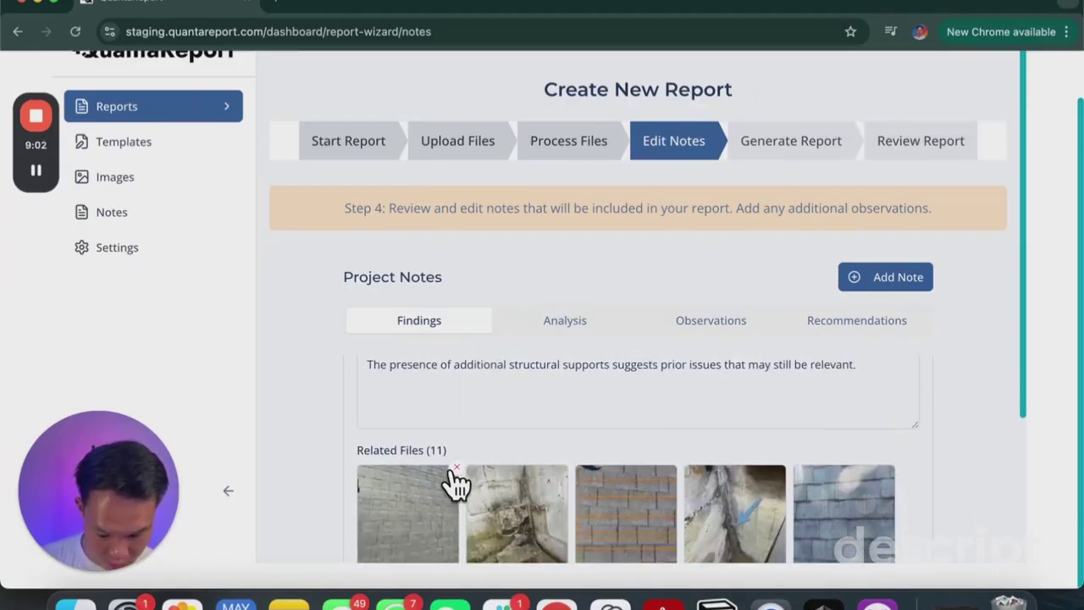
scroll(508, 457, down, 4)
scroll(559, 440, up, 3)
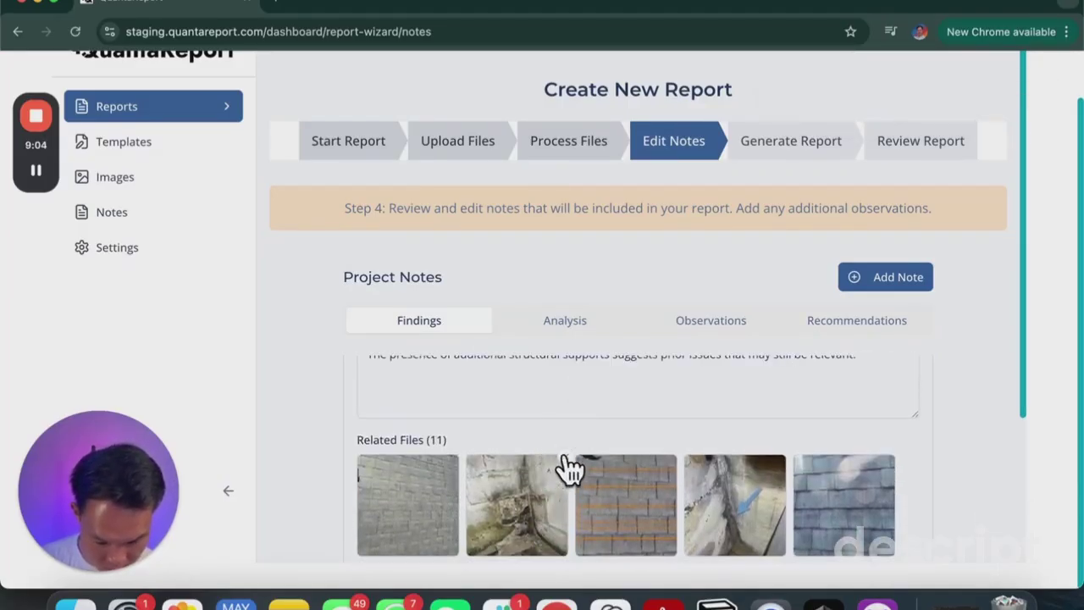
Remove eight photos from Repairs indicated, leaving 3 related files
click(564, 458)
click(564, 458)
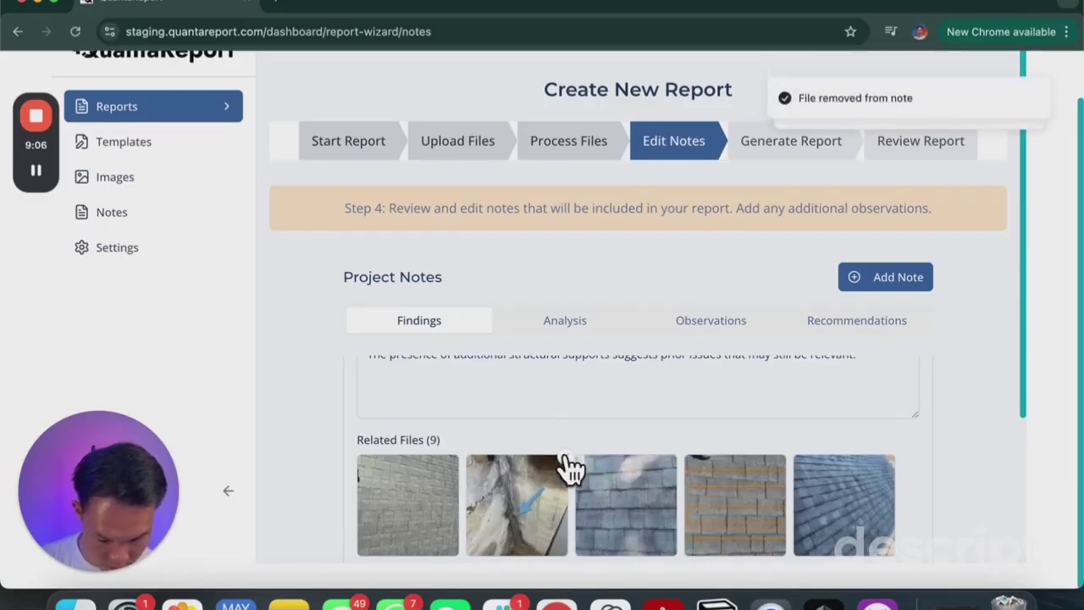
click(565, 459)
click(565, 458)
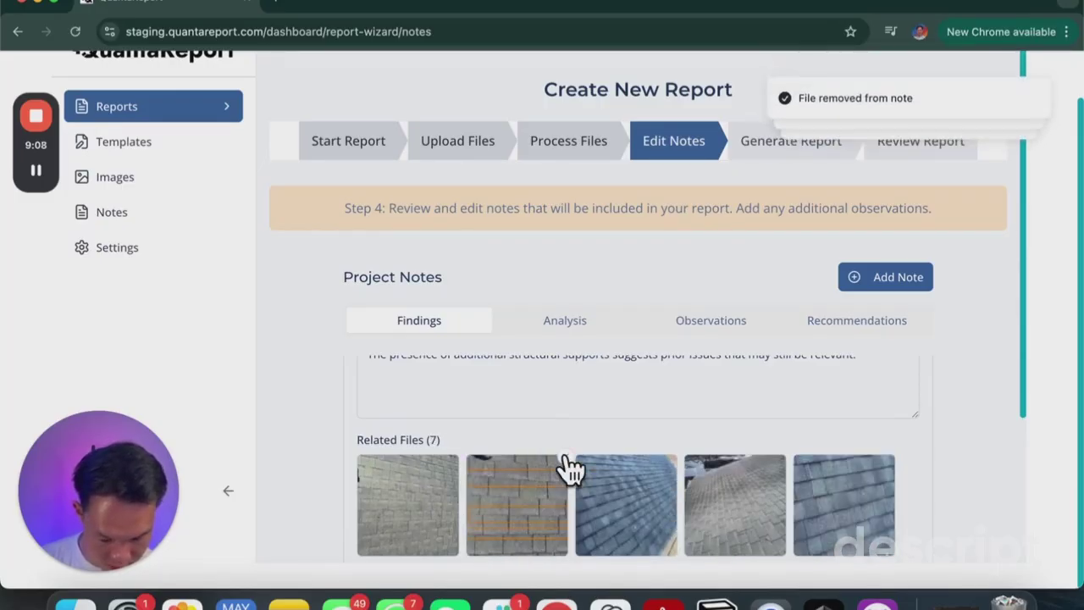
click(565, 458)
click(565, 458)
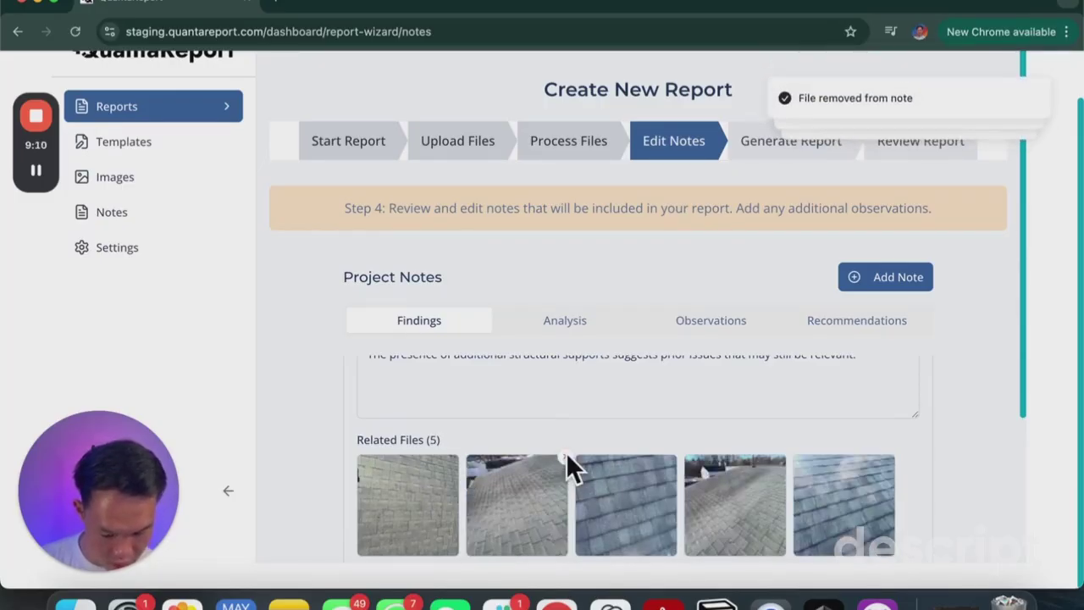
click(566, 457)
click(565, 457)
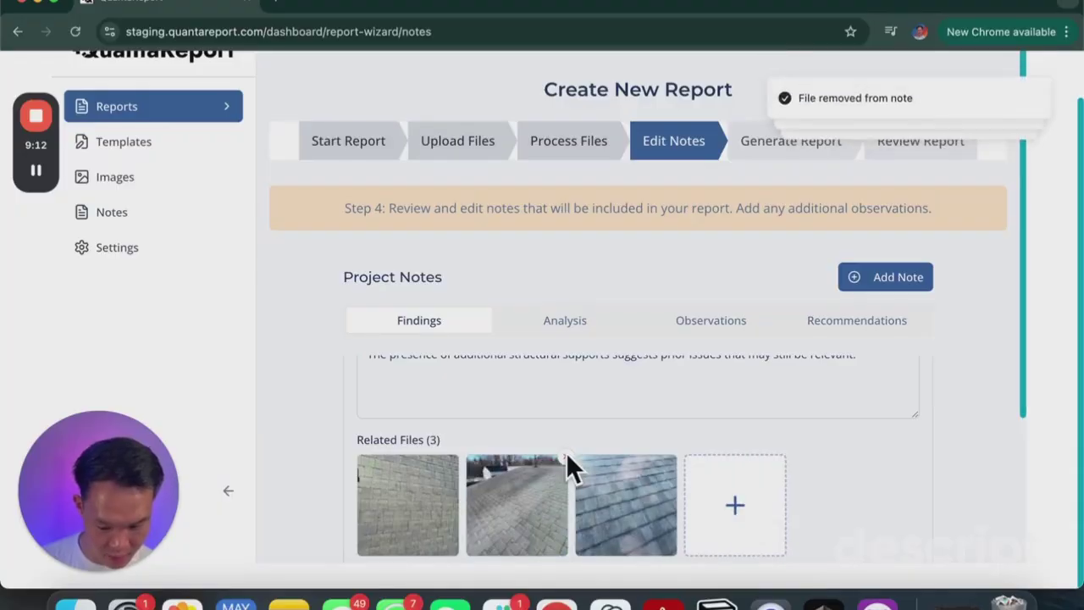
Cut Repairs indicated to one photo, then attach image_480-2 copy from Manage Related Files
click(566, 457)
click(565, 458)
click(546, 500)
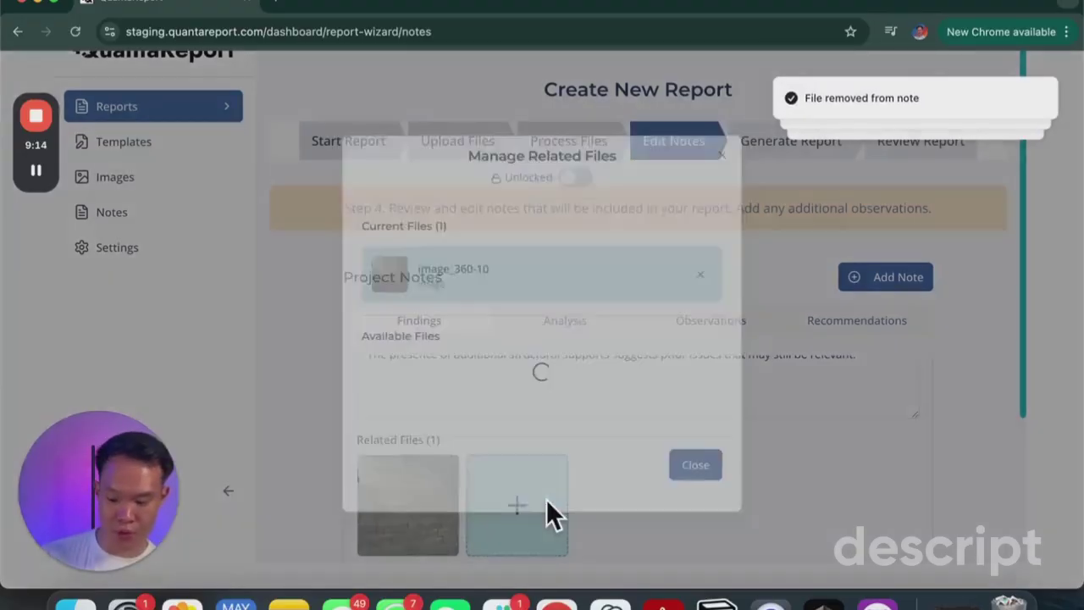
scroll(576, 449, down, 10)
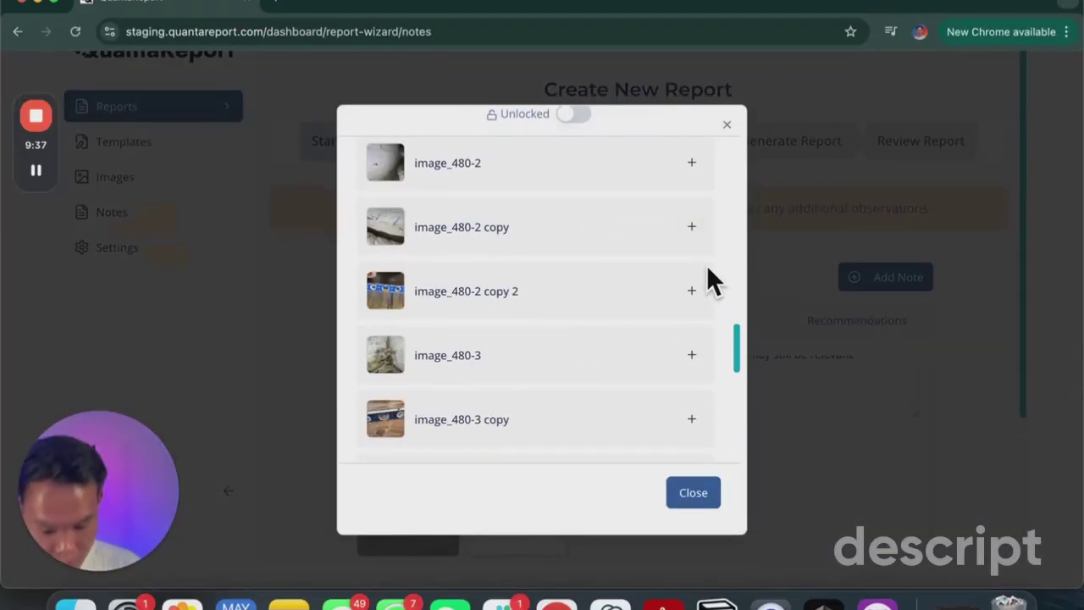
click(693, 229)
scroll(665, 326, down, 10)
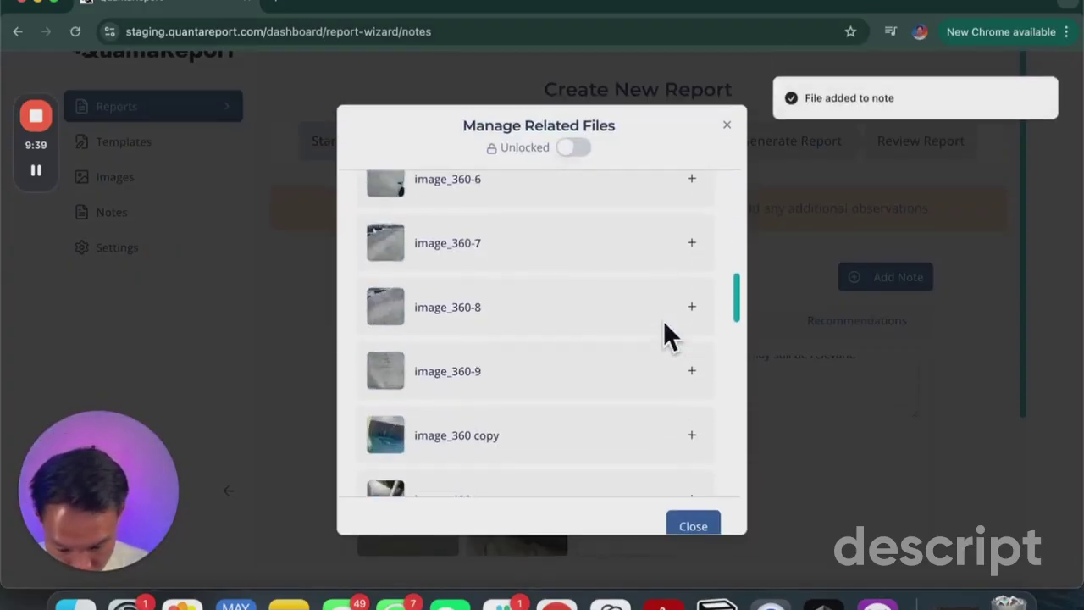
click(693, 526)
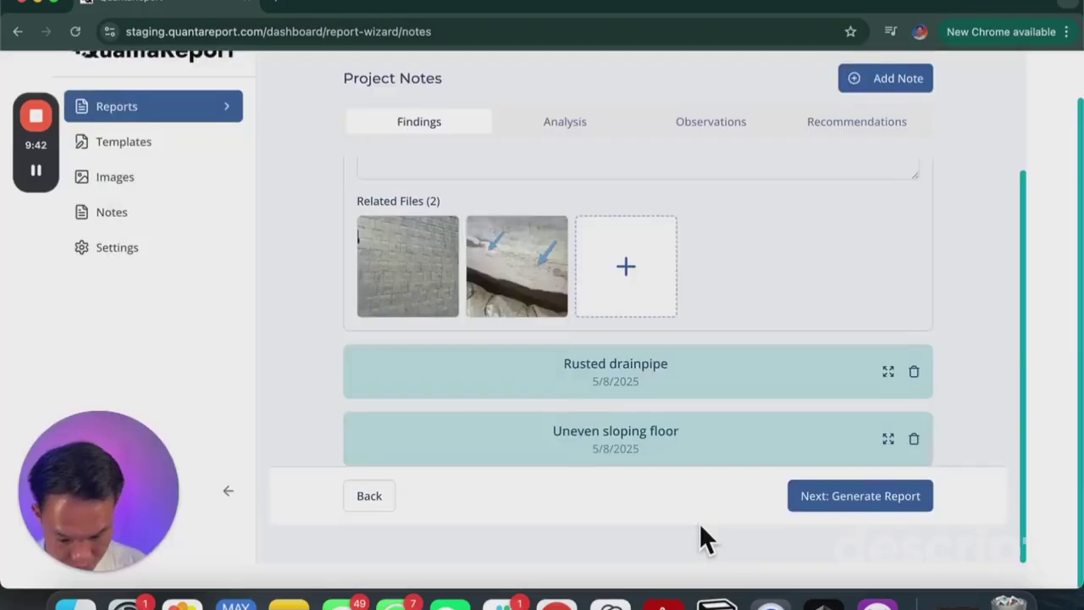
Expand the Rusted drainpipe and Uneven sloping floor findings and scroll through their photos
click(887, 370)
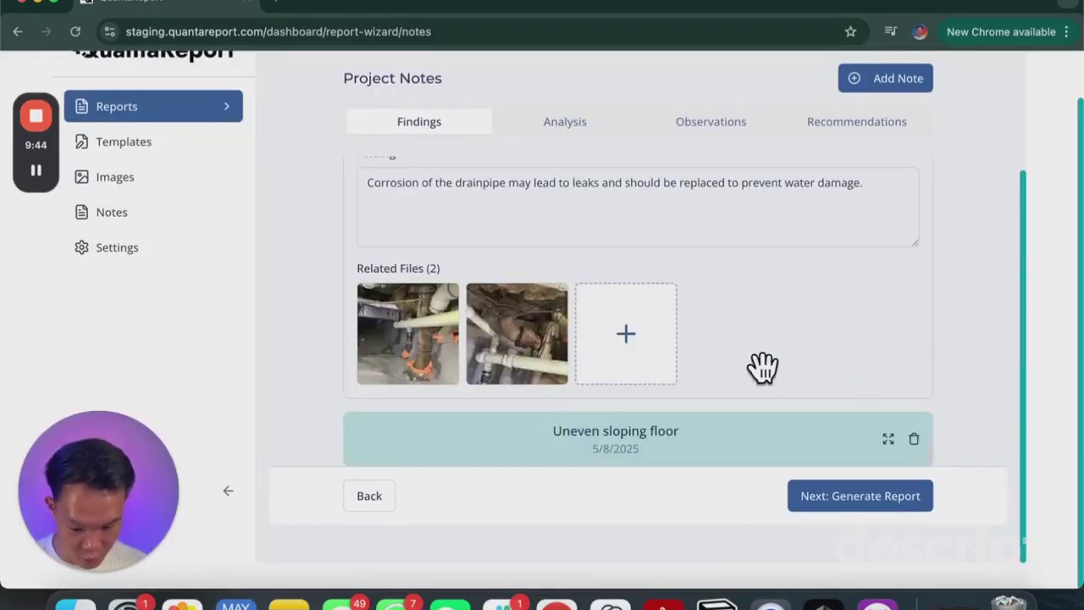
click(887, 440)
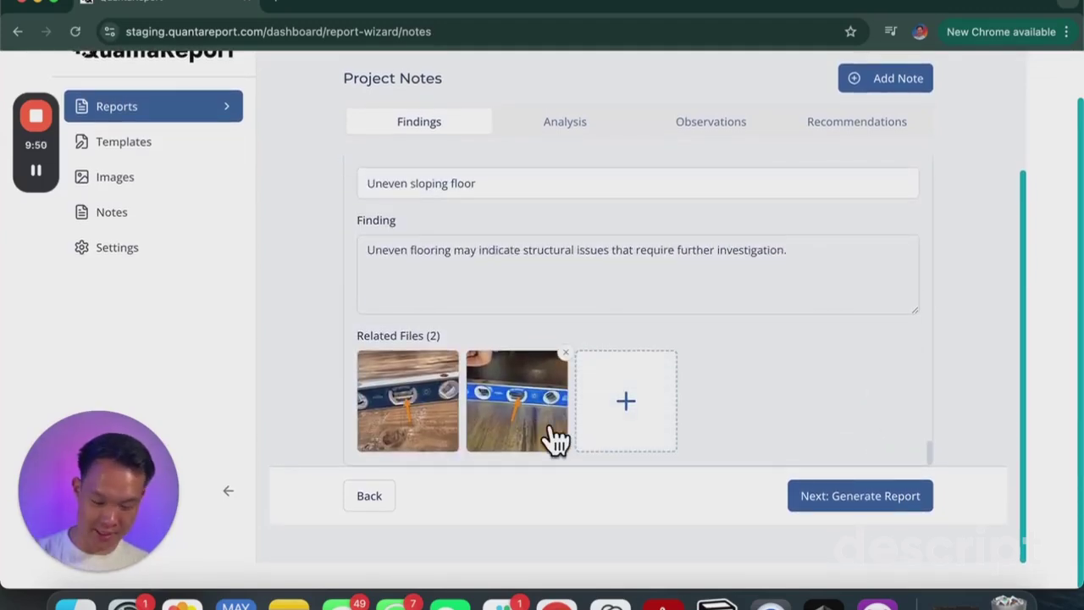
scroll(555, 438, up, 15)
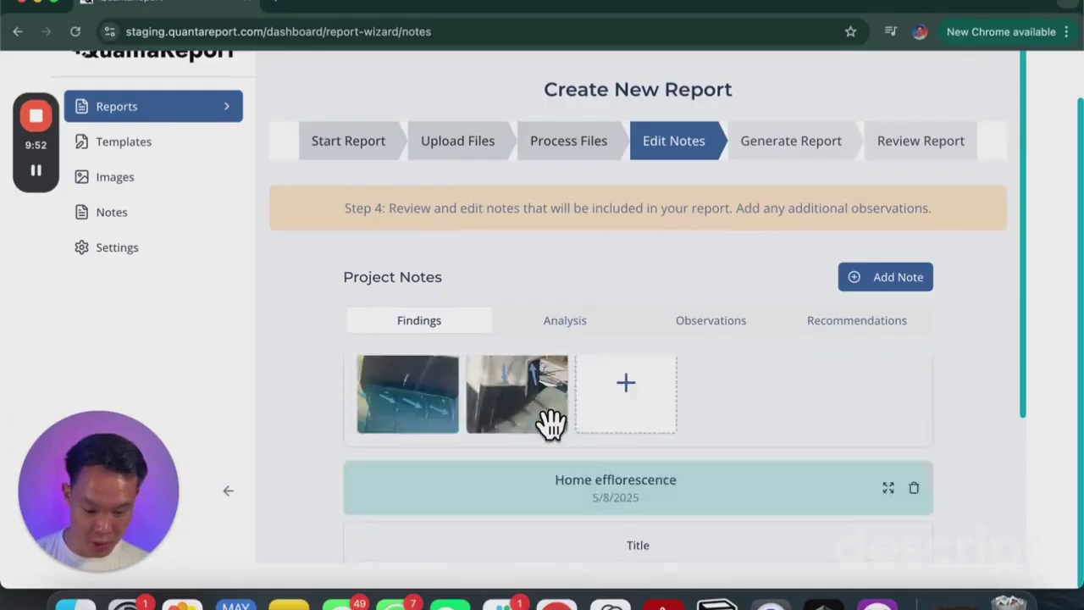
scroll(551, 426, down, 10)
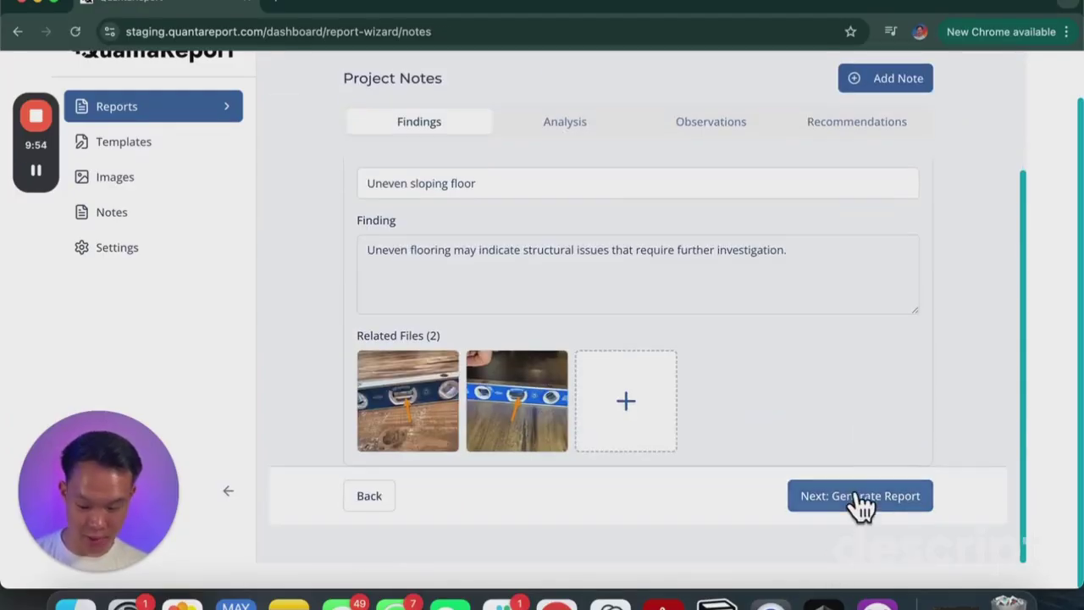
Generate the YT Home Inspection Report and open it in the Review Report step
click(858, 499)
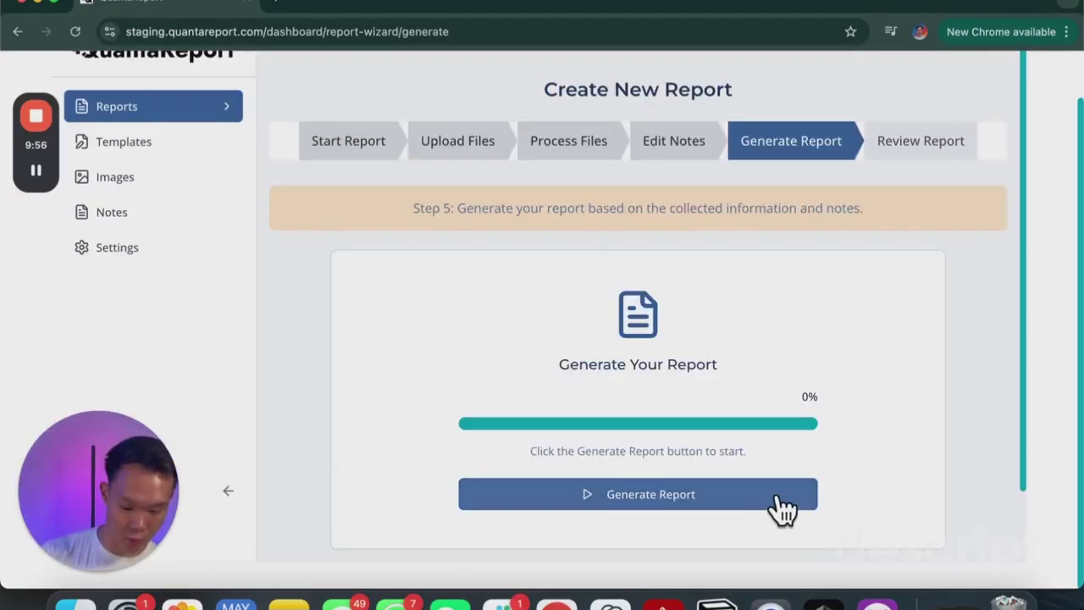
click(758, 495)
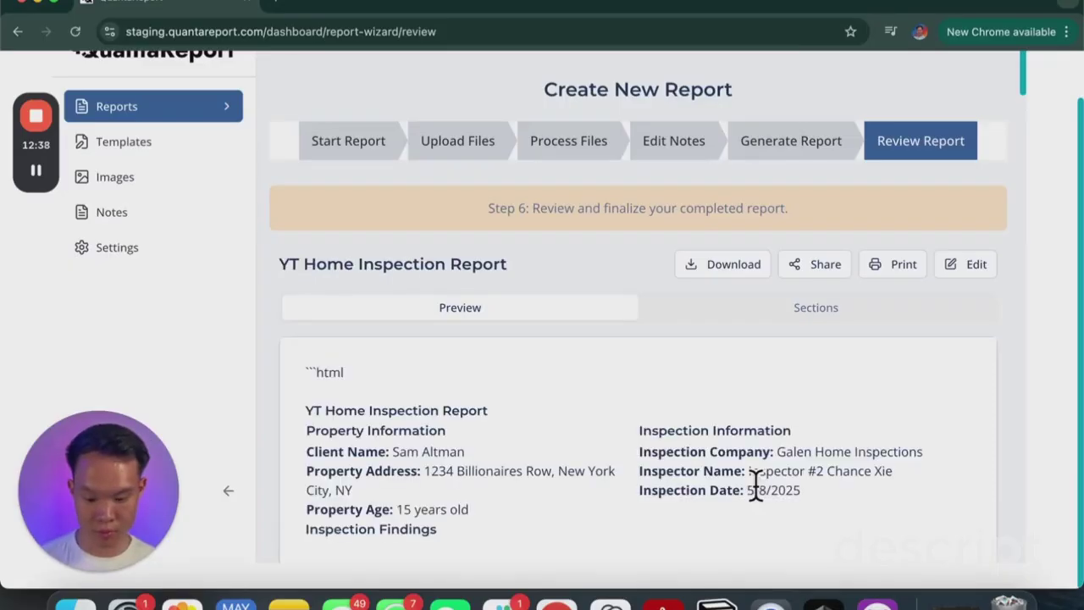
scroll(794, 419, down, 2)
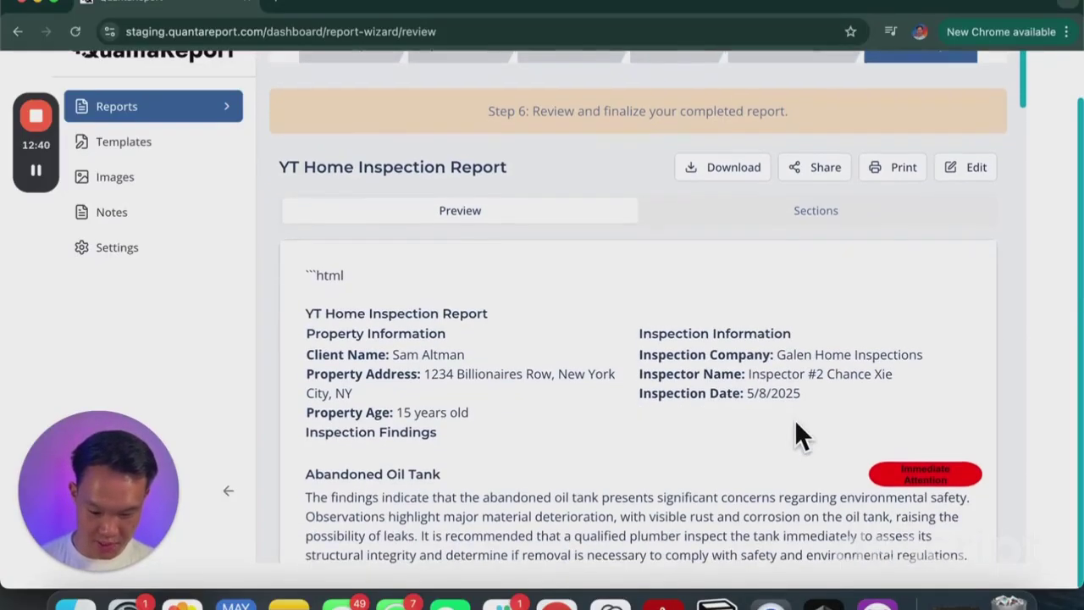
scroll(795, 419, up, 2)
scroll(794, 419, down, 5)
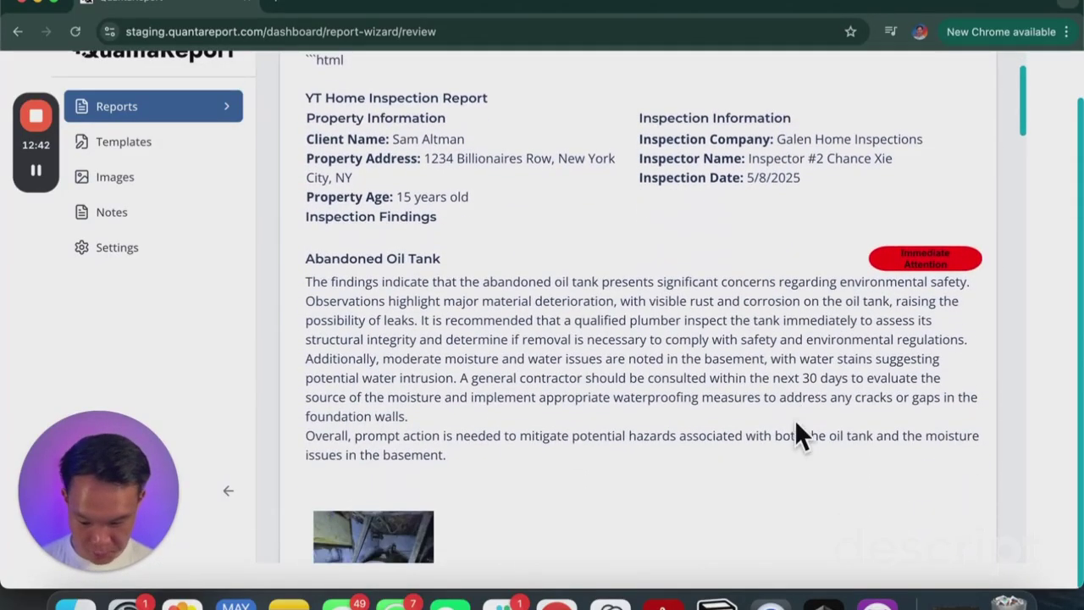
scroll(559, 196, up, 1)
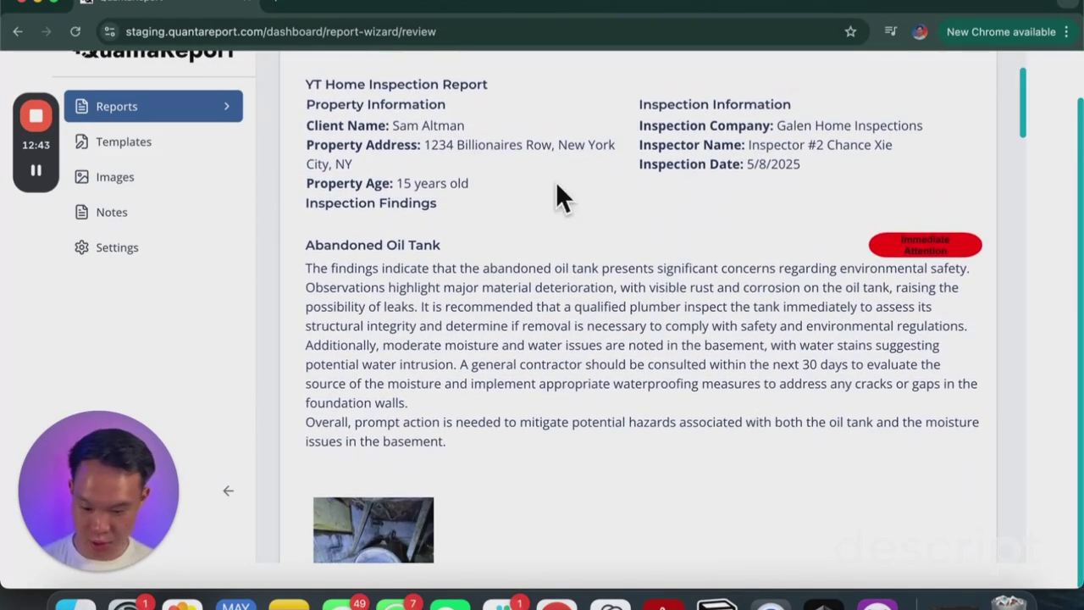
triple_click(438, 85)
double_click(445, 126)
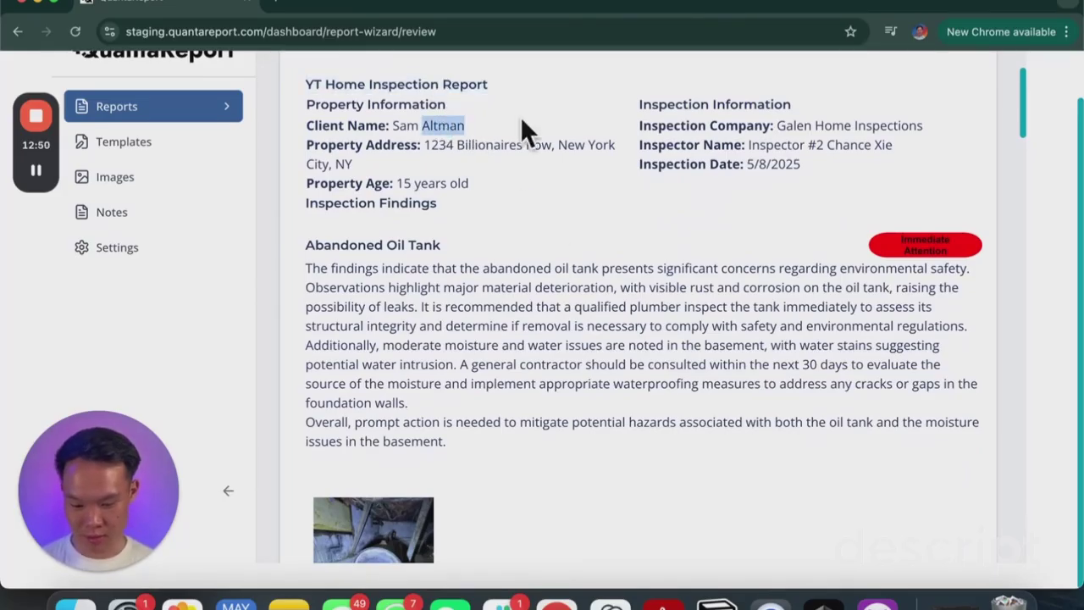
triple_click(457, 184)
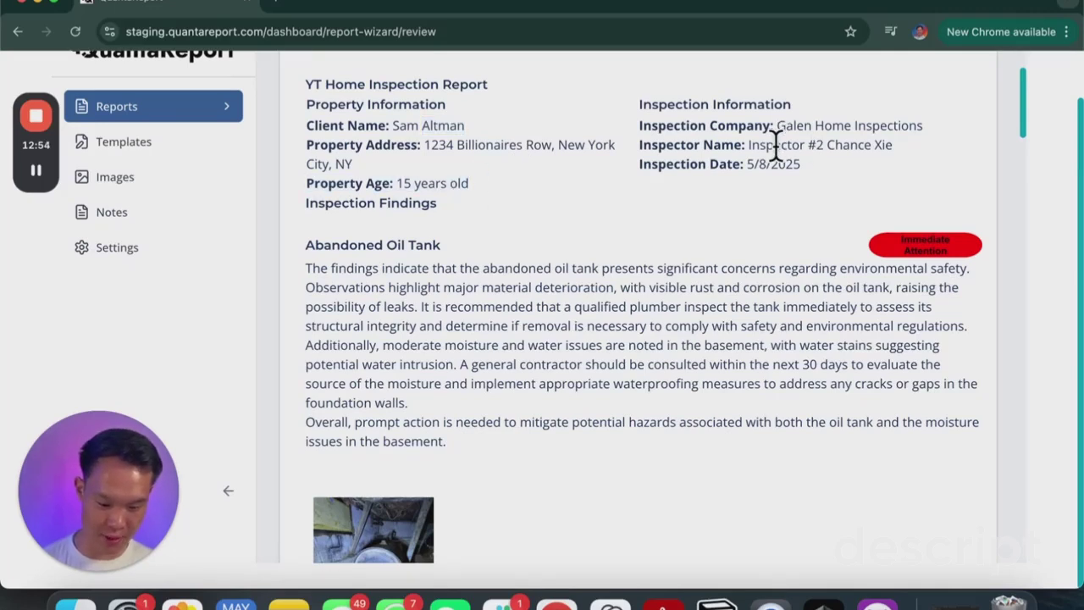
drag(774, 145, 912, 167)
click(778, 172)
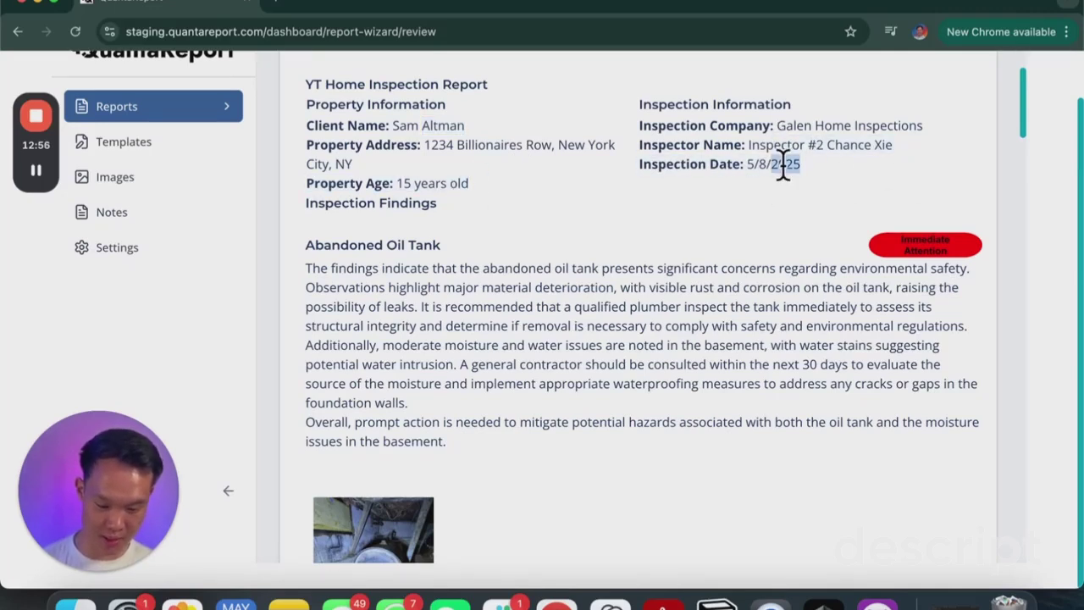
mouse_move(783, 166)
mouse_down()
mouse_move(789, 121)
mouse_move(777, 125)
mouse_up()
click(910, 189)
scroll(909, 189, down, 2)
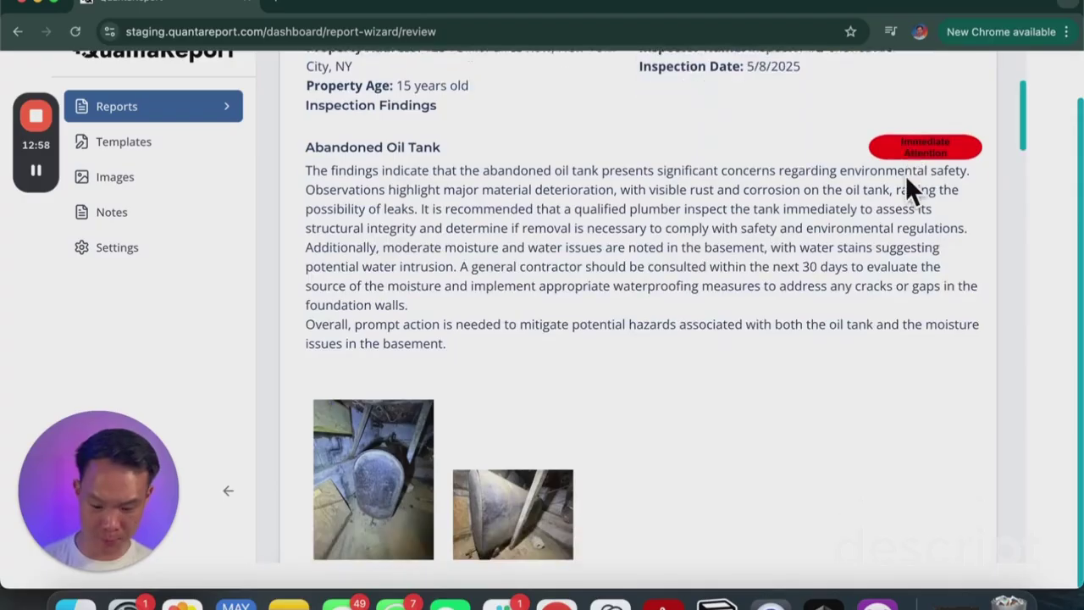
scroll(905, 176, down, 1)
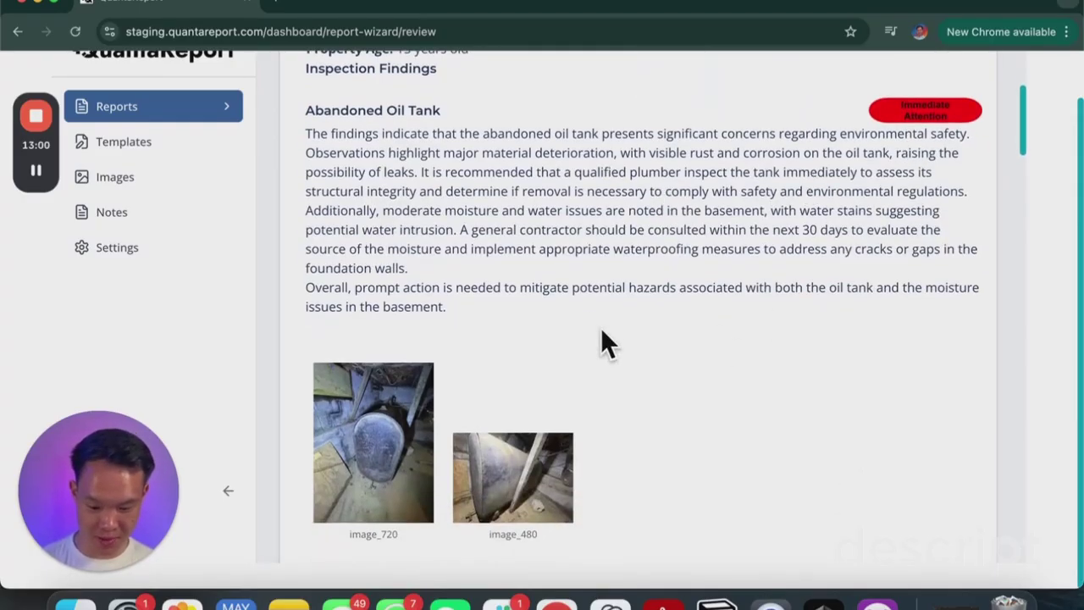
drag(602, 331, 304, 111)
triple_click(325, 110)
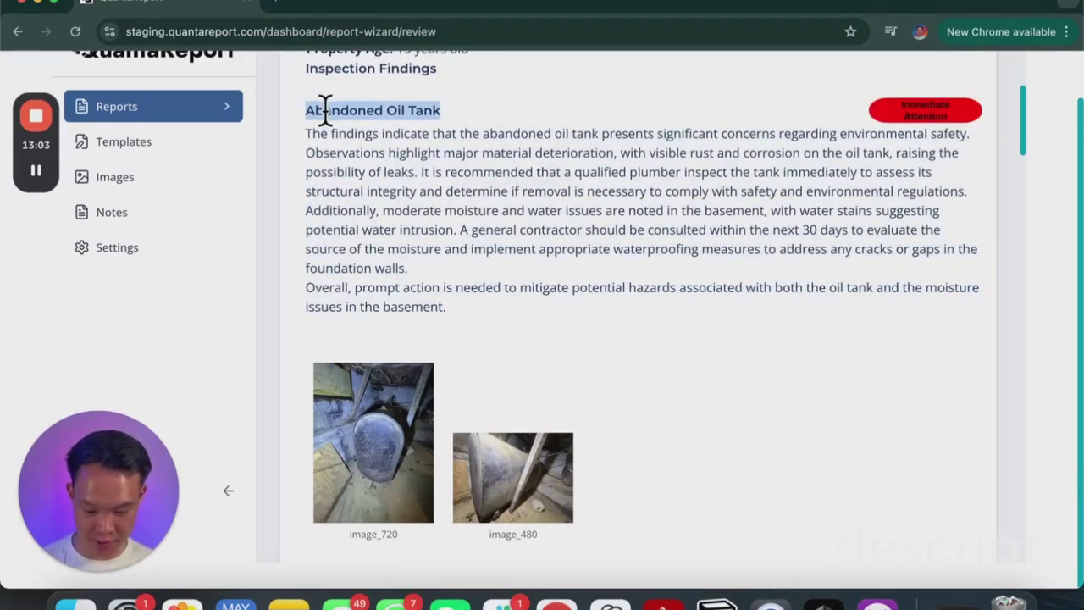
mouse_move(581, 496)
mouse_down()
mouse_move(397, 432)
mouse_move(333, 435)
mouse_move(402, 370)
mouse_up()
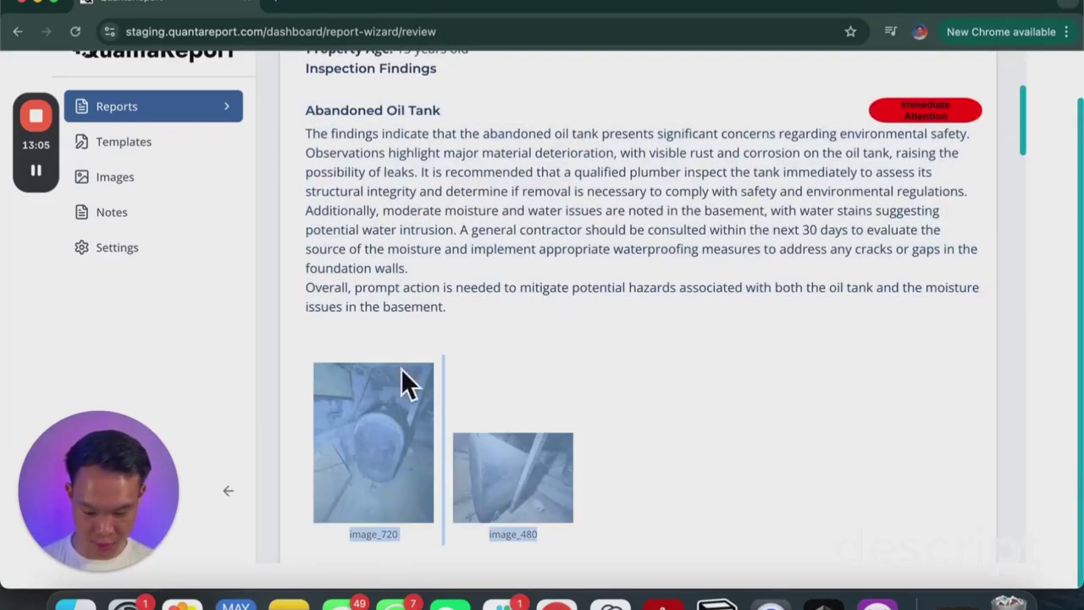
click(571, 271)
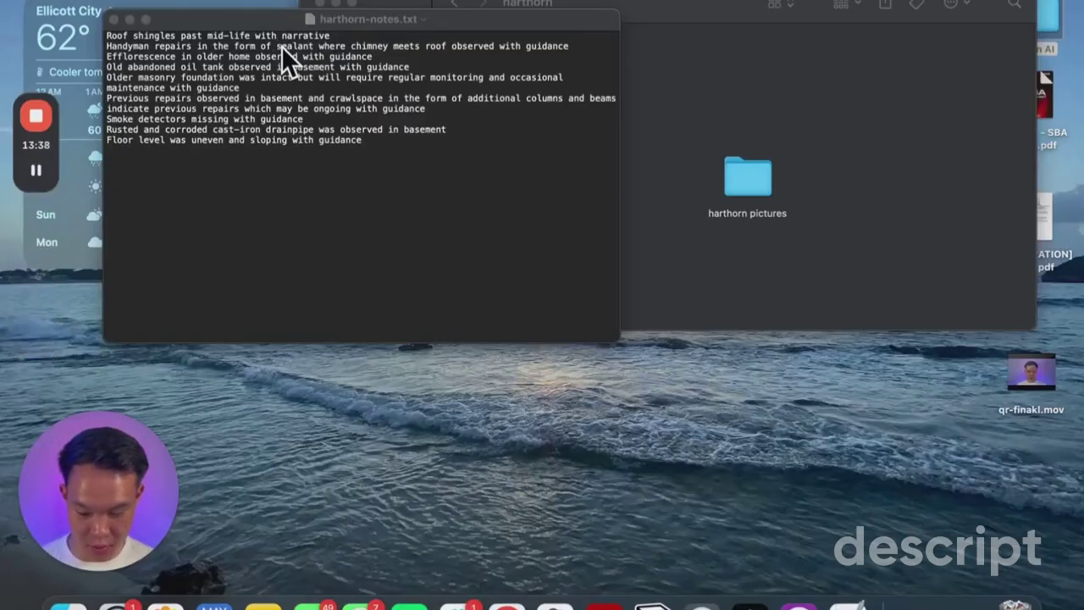
Highlight the 'Old abandoned oil tank' line in the harthorn notes, then return to QuantaReport's review
double_click(262, 67)
triple_click(263, 67)
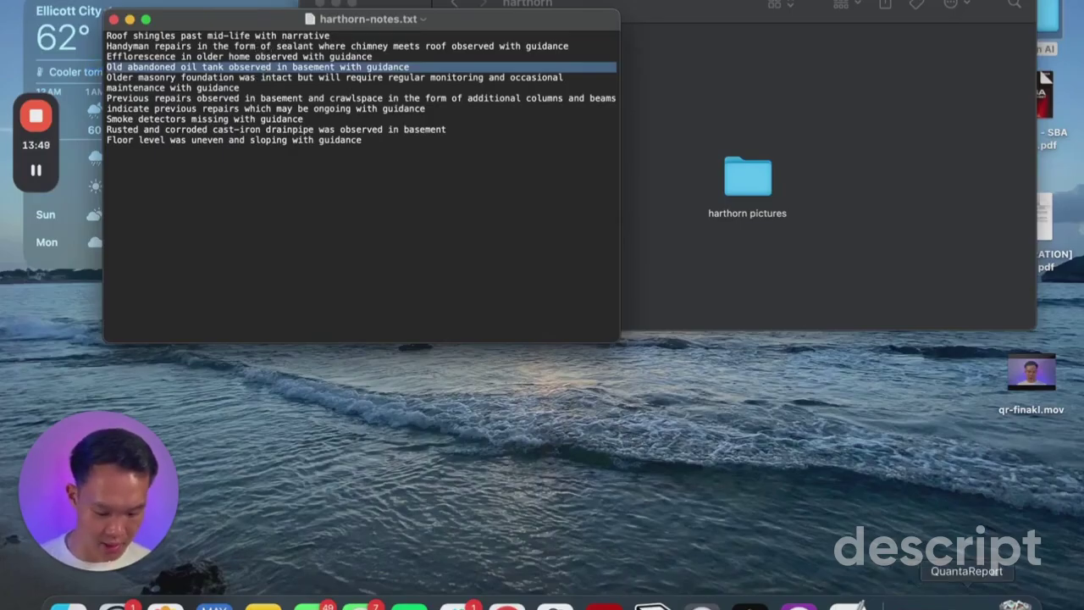
click(966, 599)
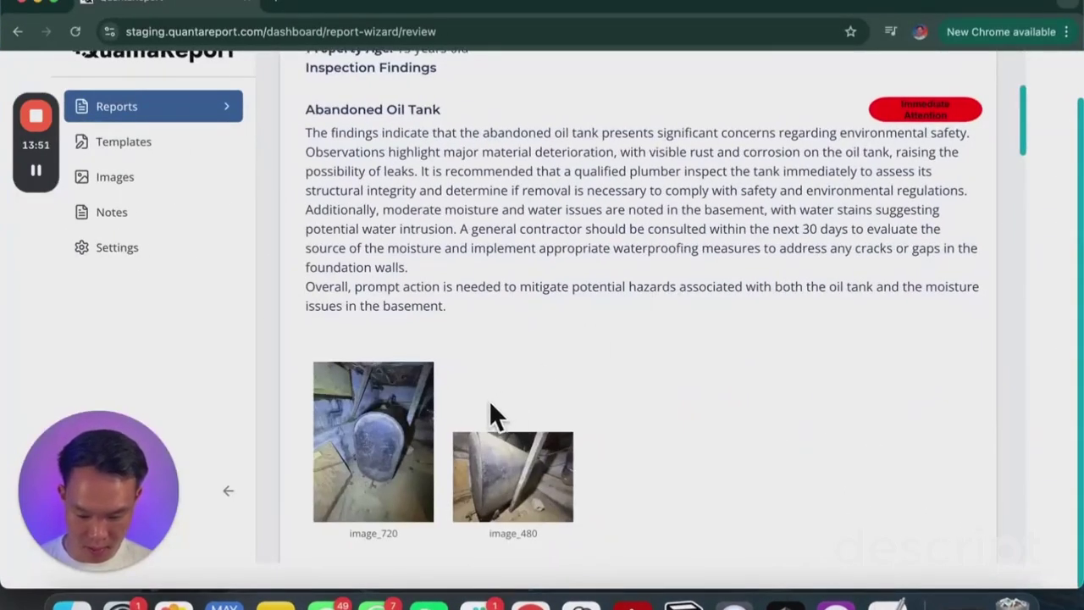
Highlight the two oil tank photos and captions, then scroll down to Chimney Roof Repairs
scroll(488, 399, down, 2)
mouse_move(648, 417)
mouse_down()
mouse_move(582, 392)
mouse_move(353, 350)
mouse_up()
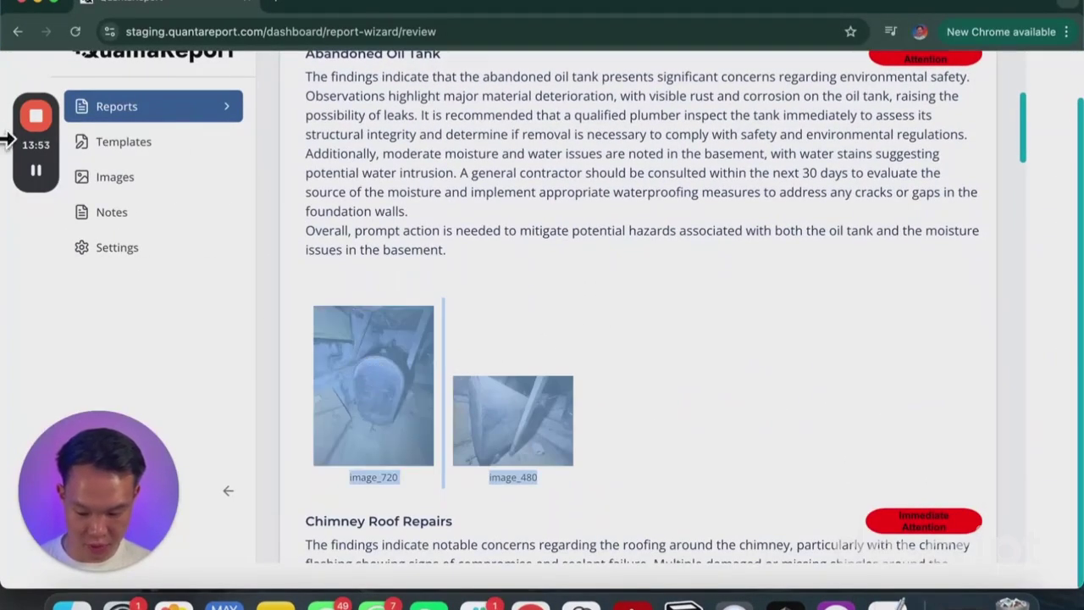
click(45, 177)
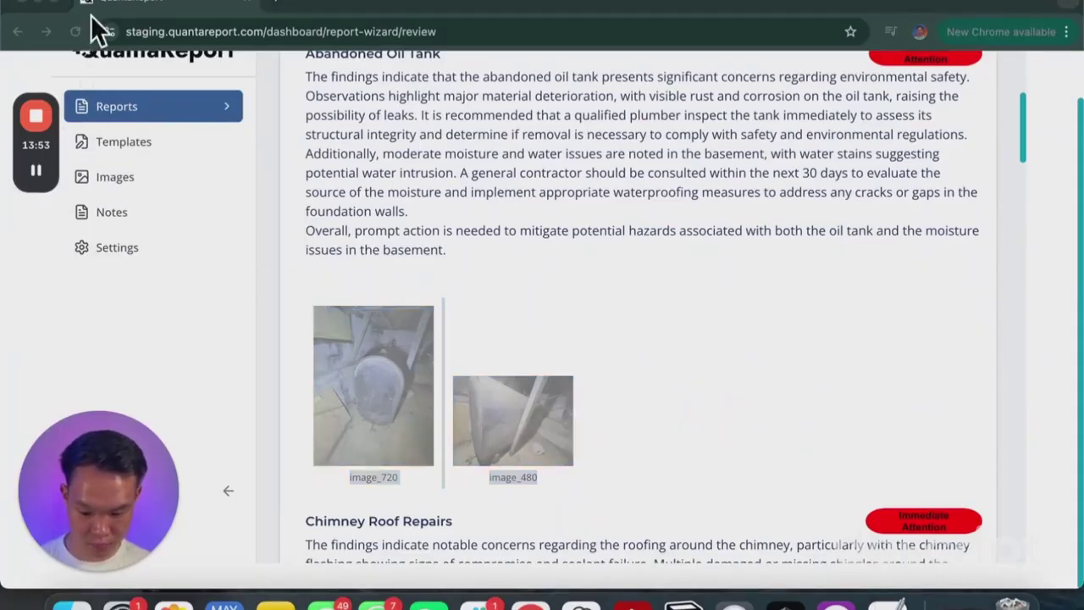
click(408, 261)
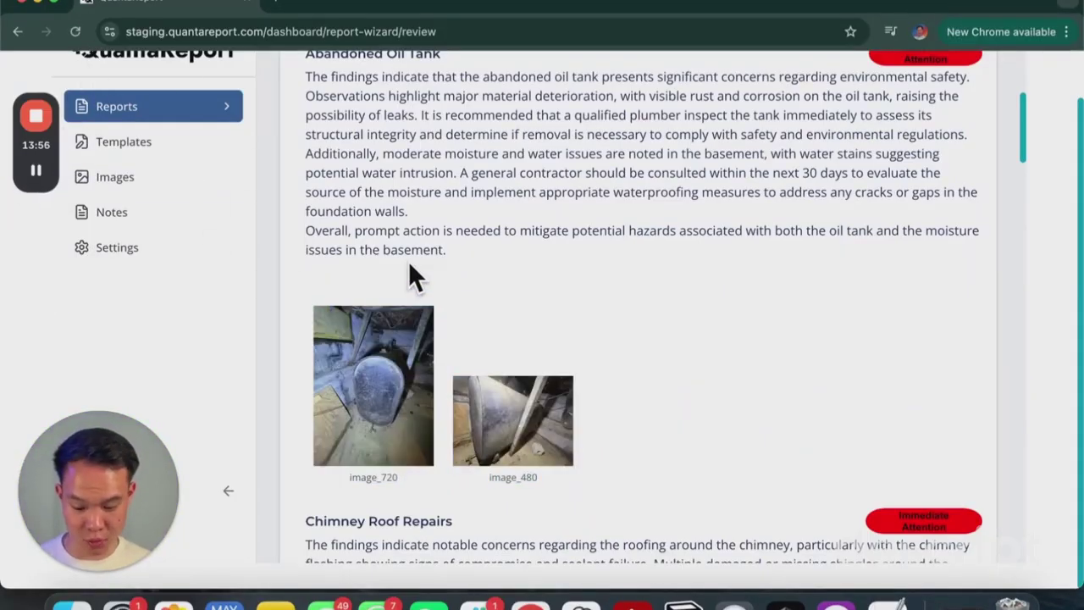
scroll(409, 264, down, 5)
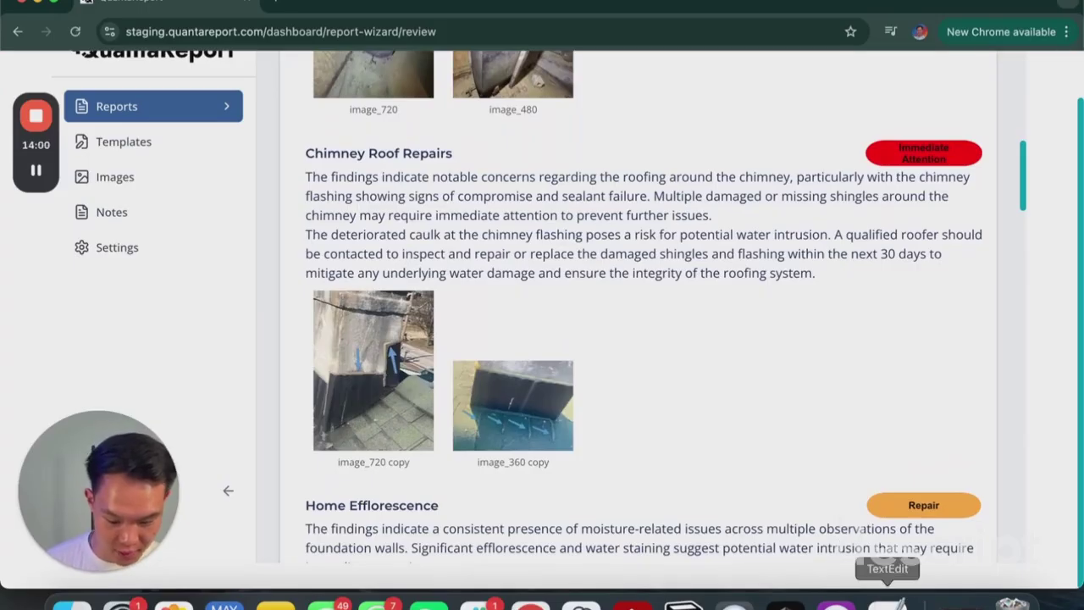
Move the notes window lower right, highlight the handyman sealant line, then minimize the notes
key(super+Tab)
mouse_move(474, 22)
mouse_down()
mouse_move(856, 278)
mouse_move(958, 313)
mouse_move(960, 283)
mouse_move(912, 288)
mouse_move(872, 271)
mouse_up()
mouse_move(891, 286)
mouse_down()
mouse_move(913, 334)
mouse_move(900, 390)
mouse_move(698, 327)
mouse_up()
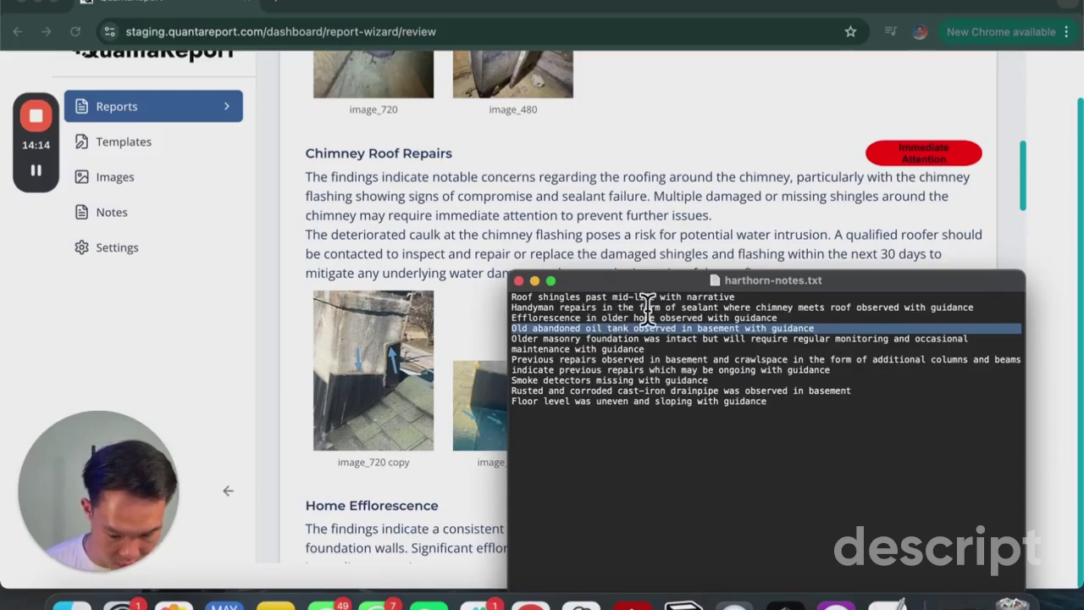
triple_click(741, 306)
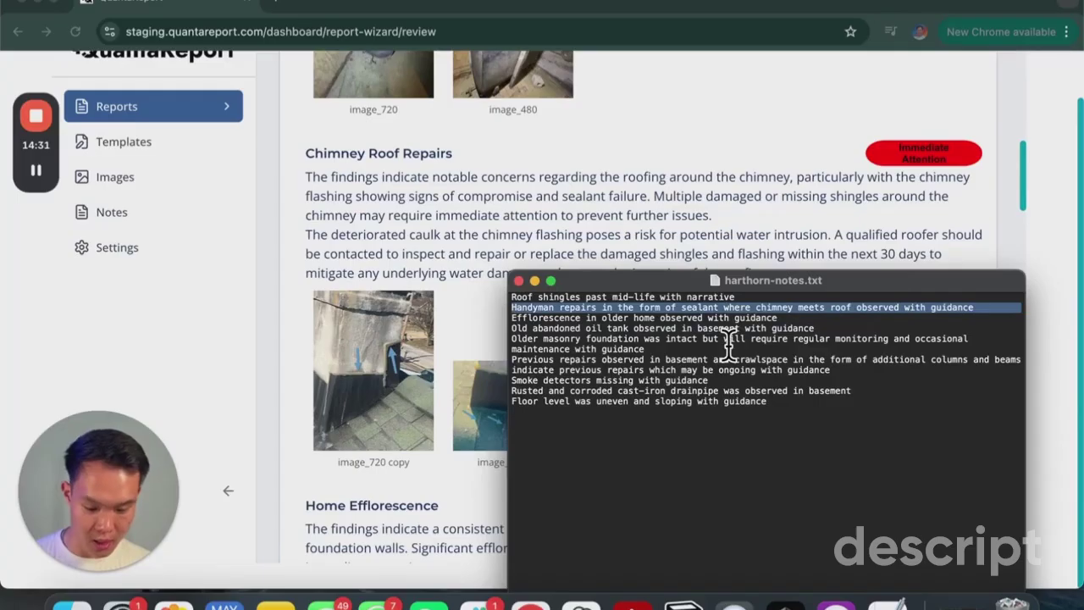
click(531, 279)
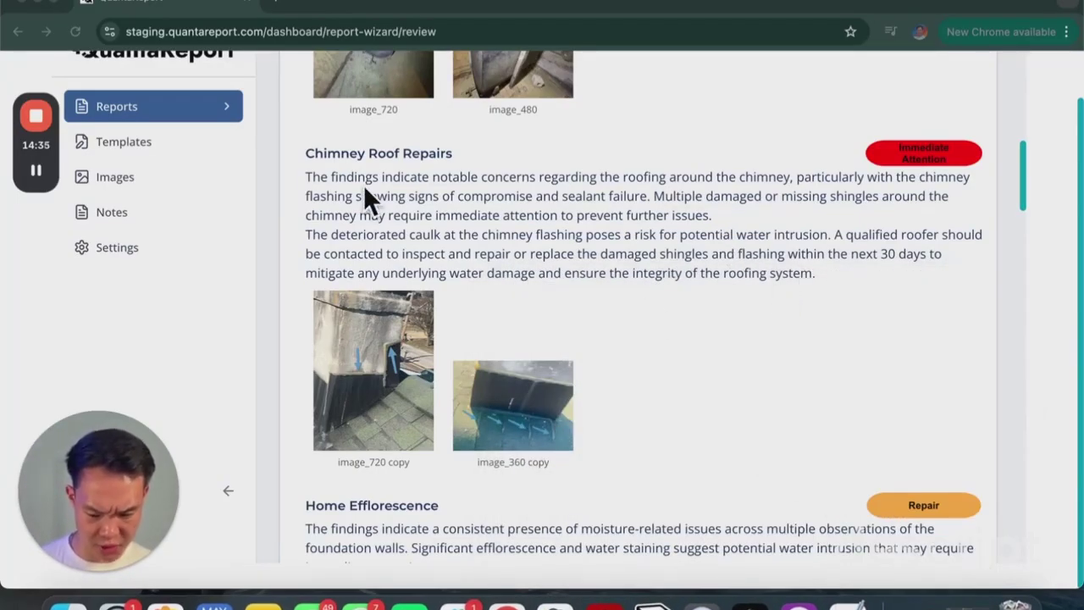
scroll(365, 190, down, 5)
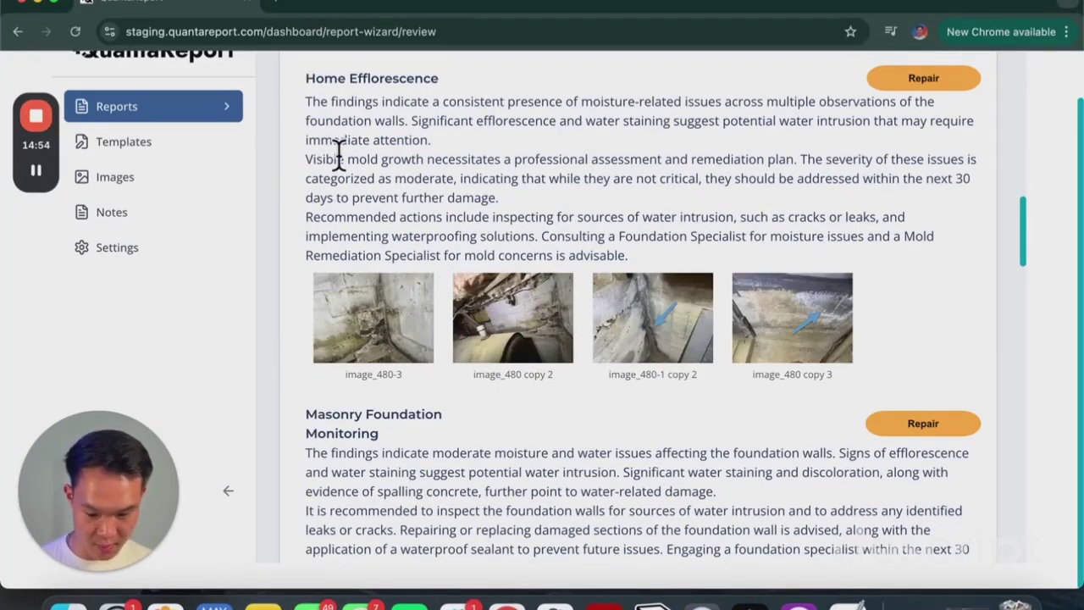
drag(338, 158, 452, 199)
click(465, 199)
scroll(474, 202, down, 3)
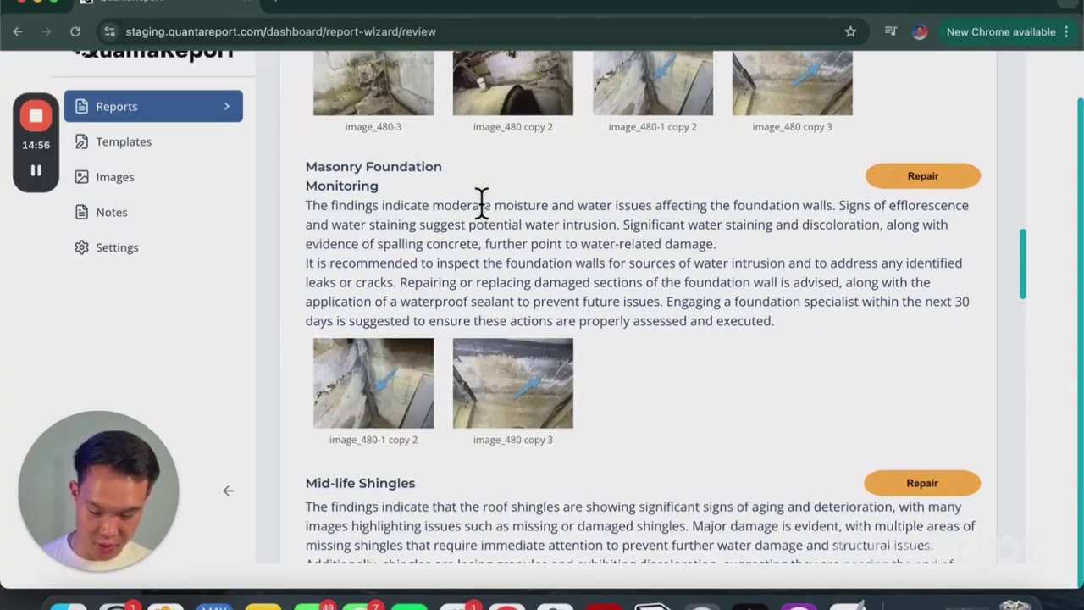
scroll(457, 207, down, 5)
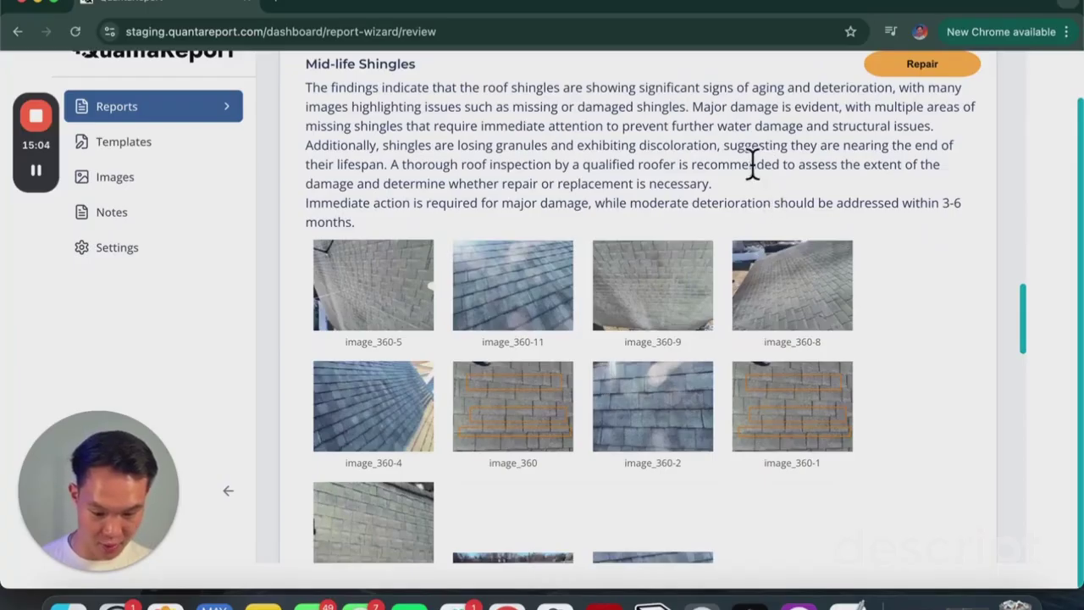
double_click(659, 164)
double_click(677, 145)
scroll(636, 415, down, 1)
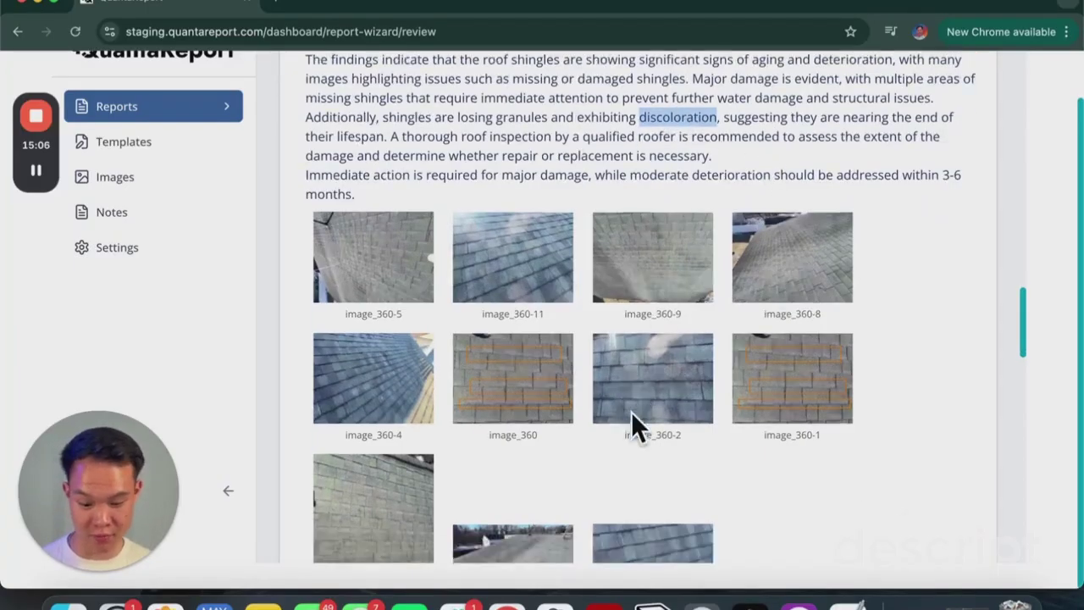
scroll(631, 413, down, 5)
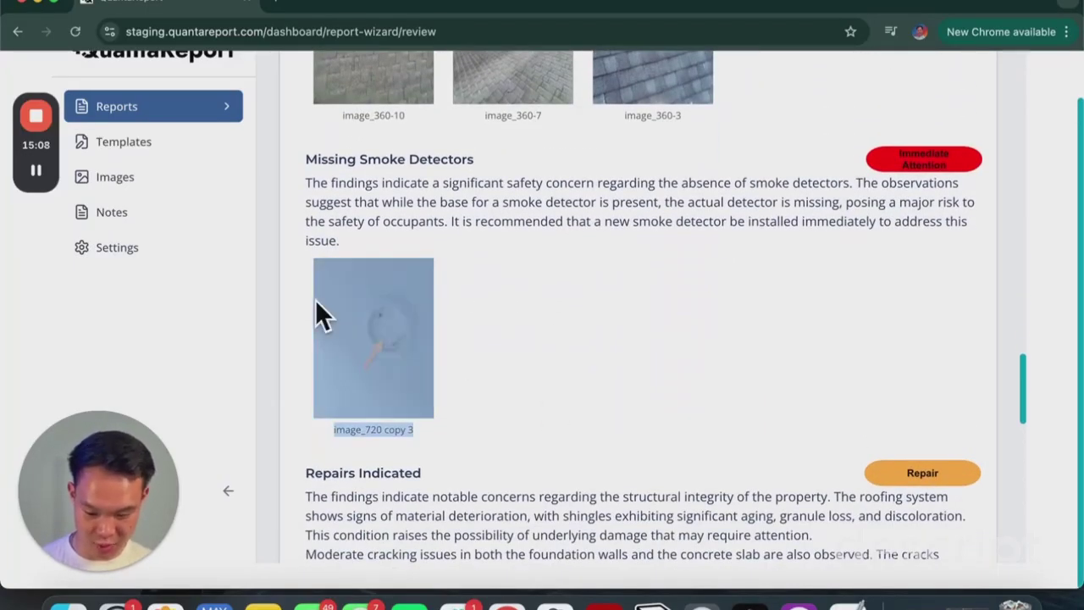
scroll(527, 356, down, 4)
scroll(532, 339, down, 8)
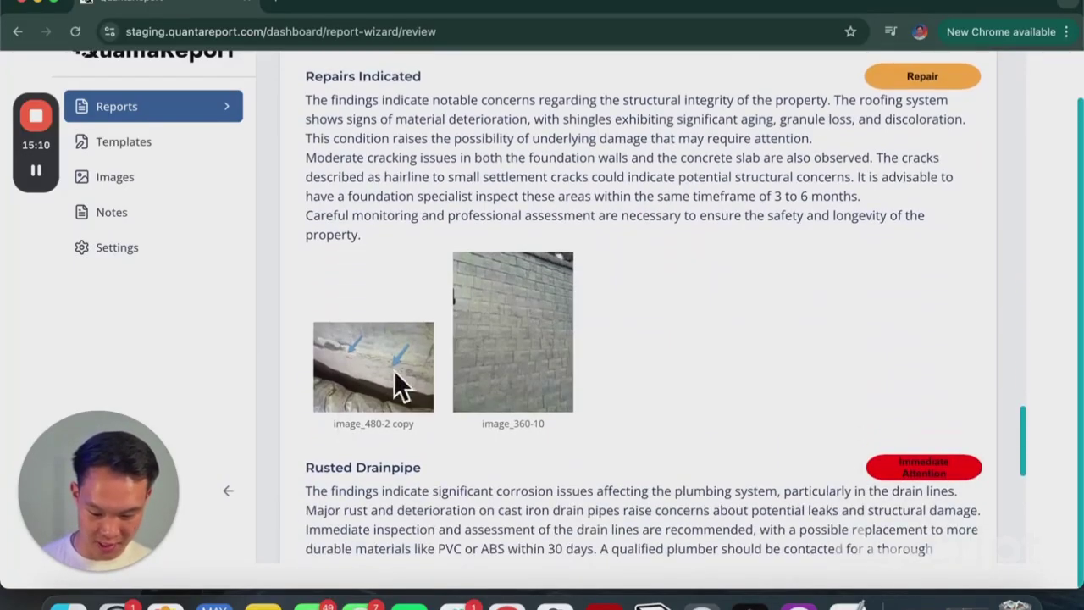
scroll(420, 399, up, 3)
drag(500, 288, 309, 312)
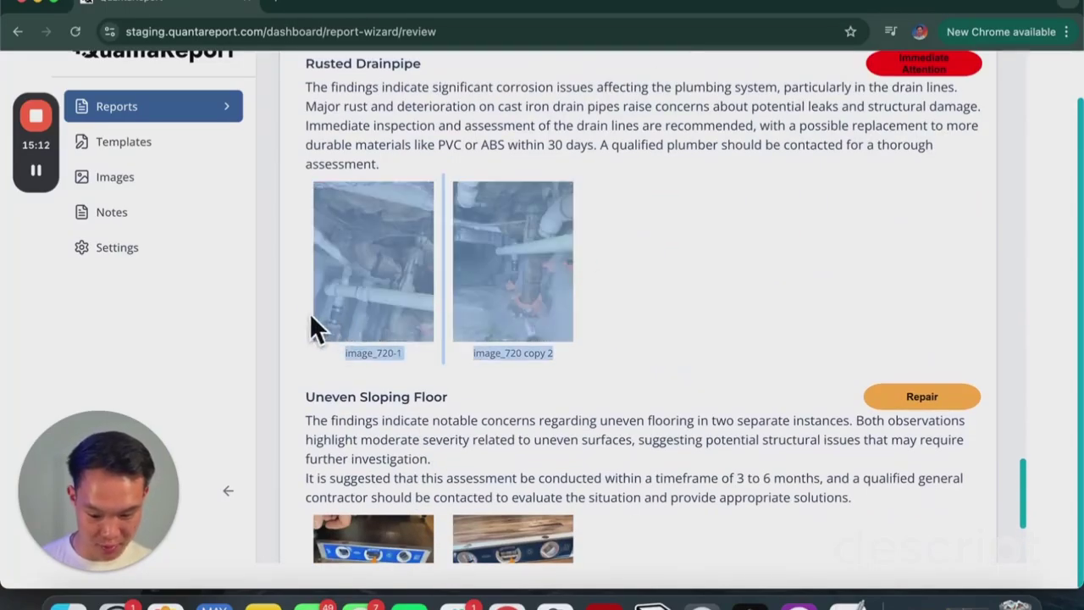
click(648, 255)
mouse_move(772, 125)
mouse_down()
mouse_move(617, 149)
mouse_move(484, 150)
mouse_move(536, 164)
mouse_up()
scroll(610, 432, down, 4)
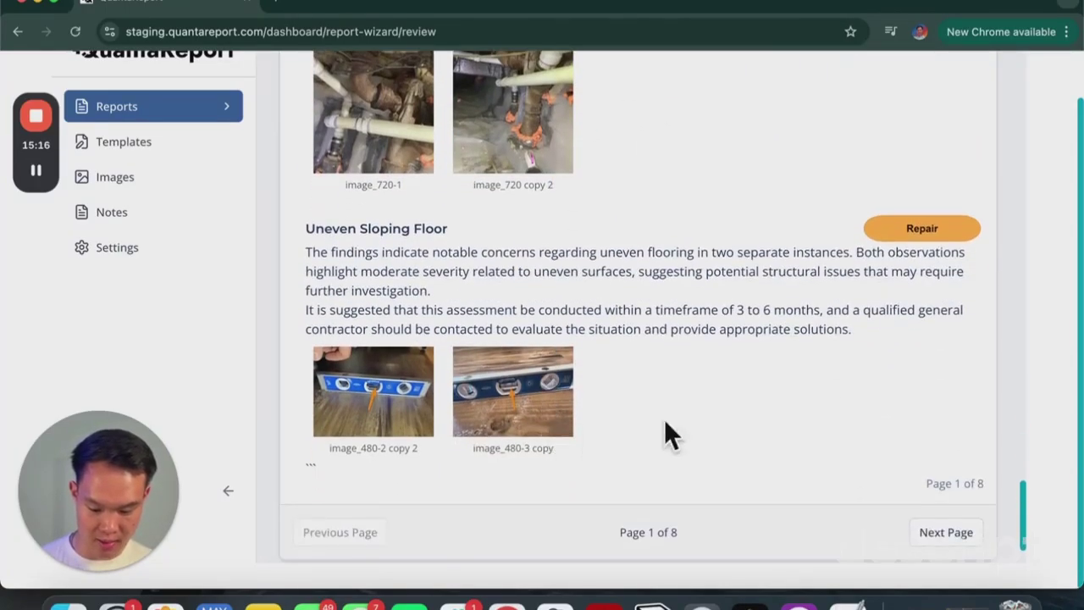
mouse_move(702, 428)
mouse_down()
mouse_move(416, 322)
mouse_move(300, 254)
mouse_up()
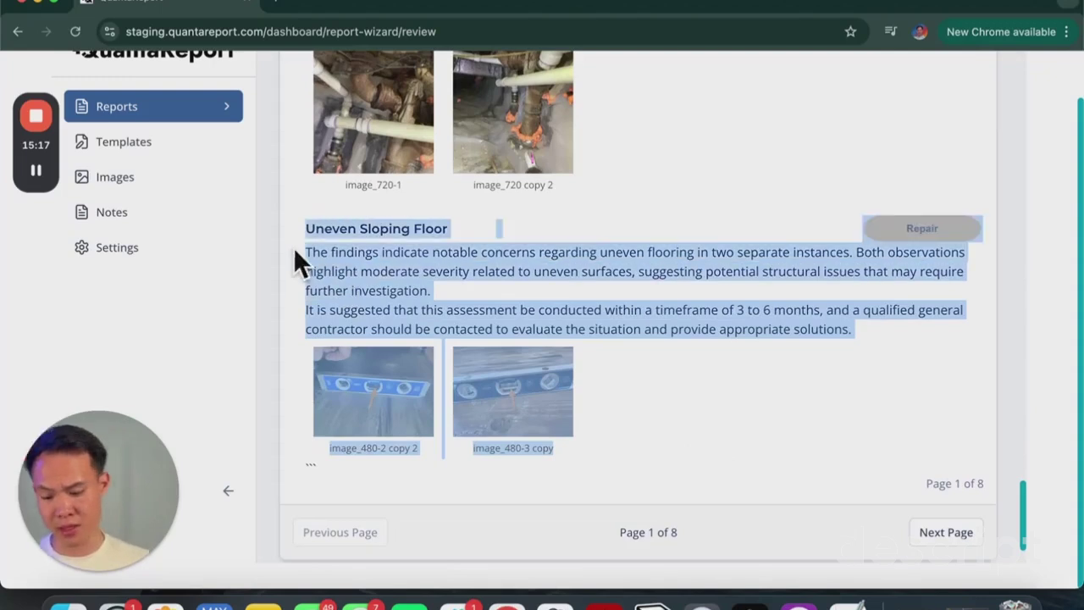
click(411, 249)
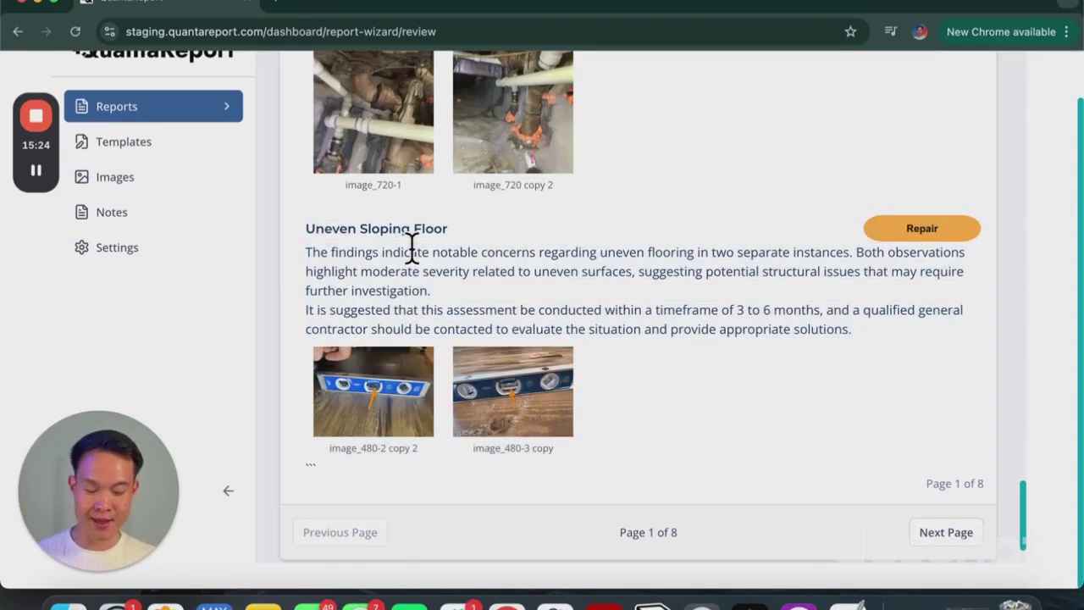
click(889, 603)
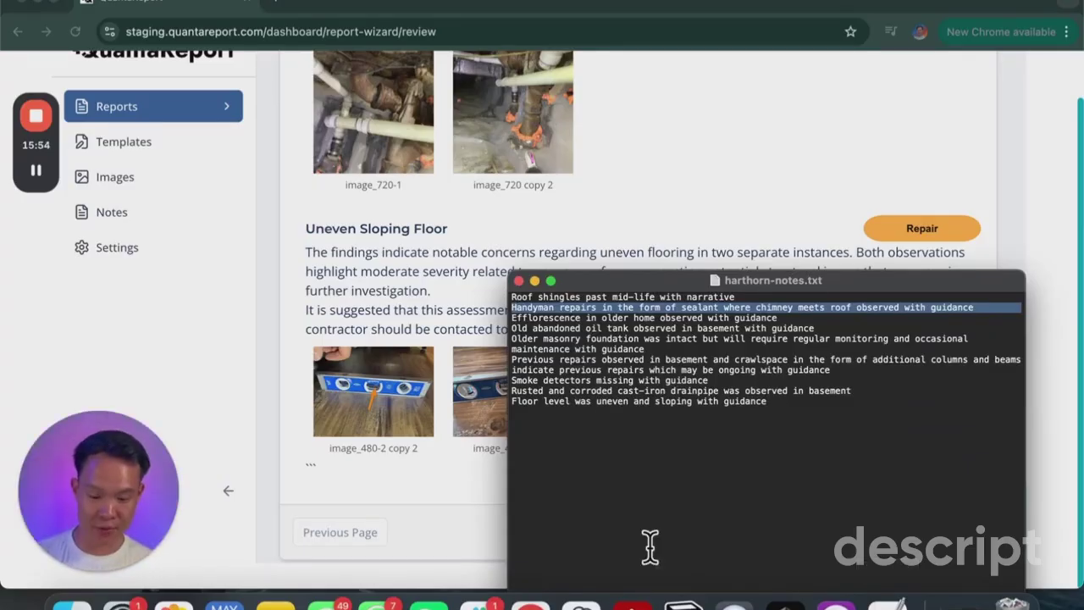
click(536, 283)
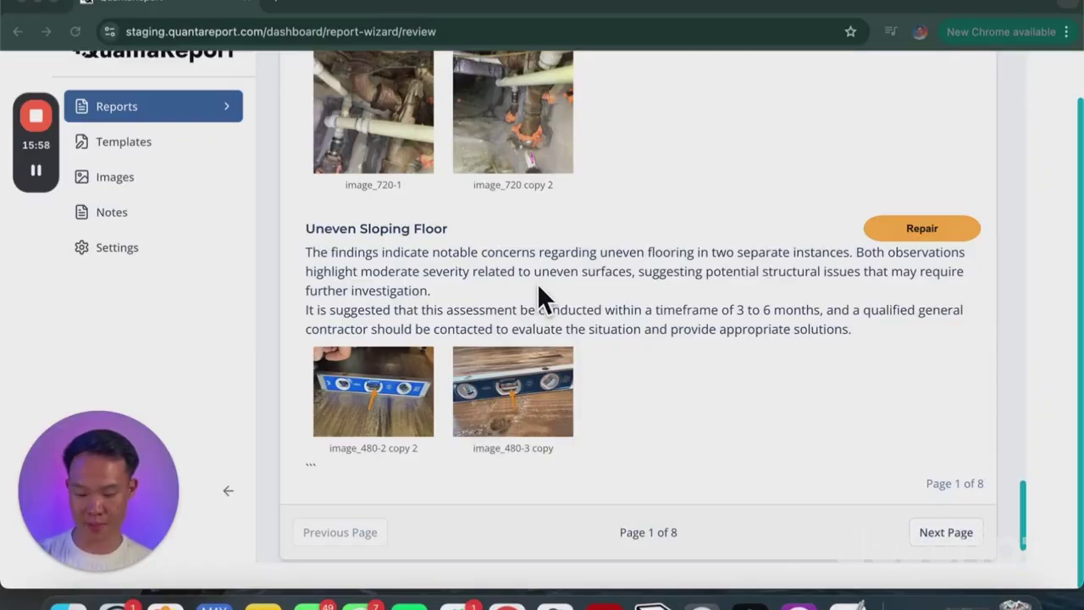
scroll(539, 288, up, 15)
scroll(538, 288, down, 5)
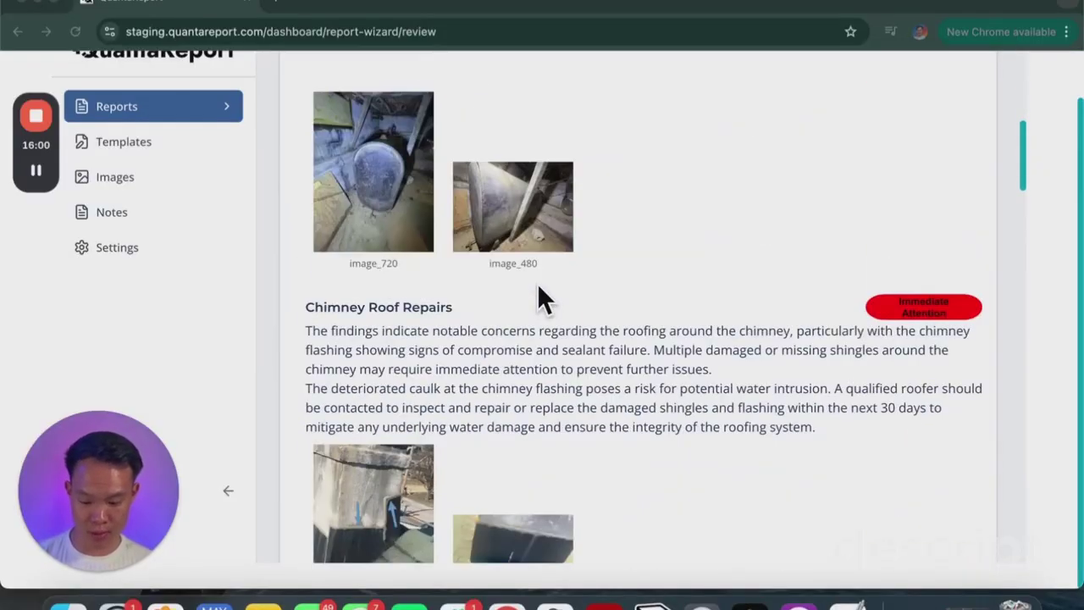
scroll(542, 298, down, 1)
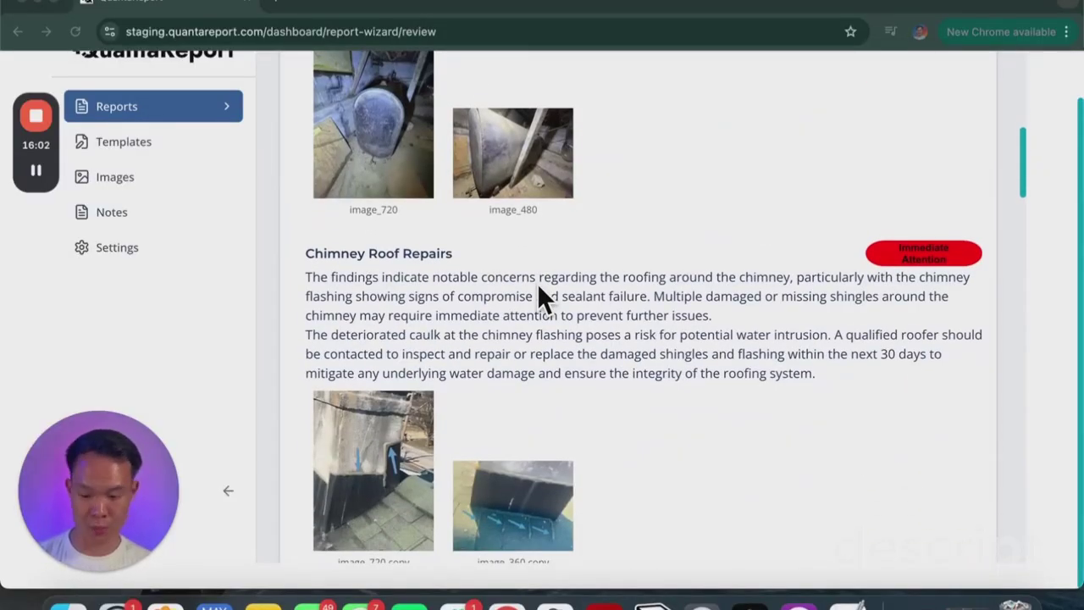